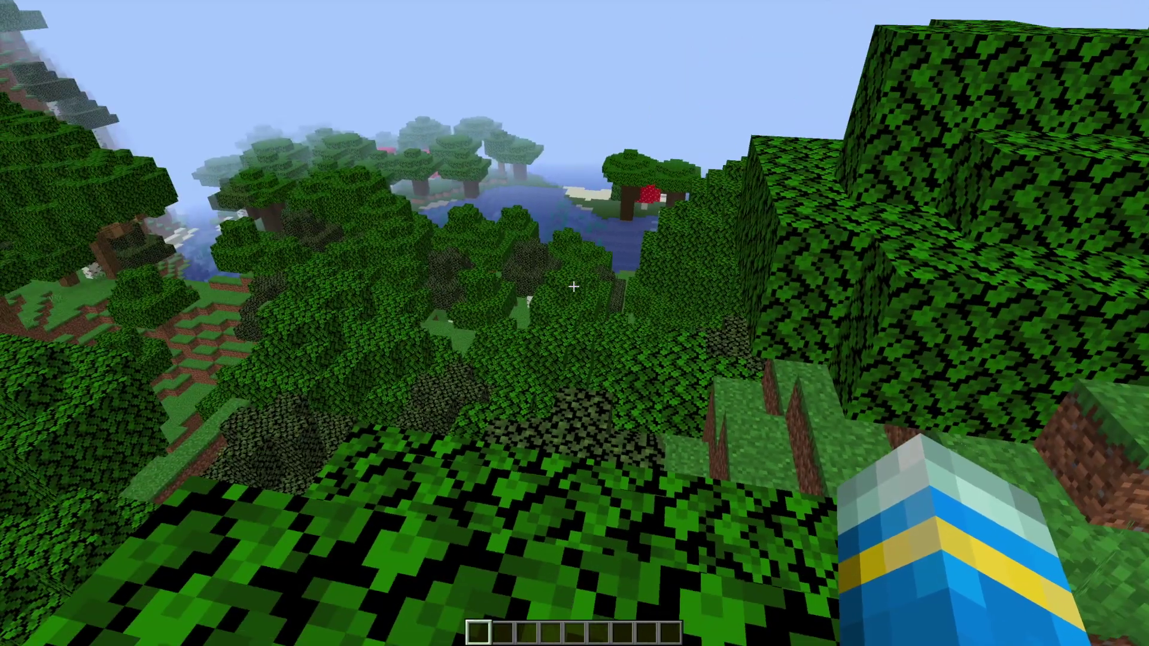
key(s)
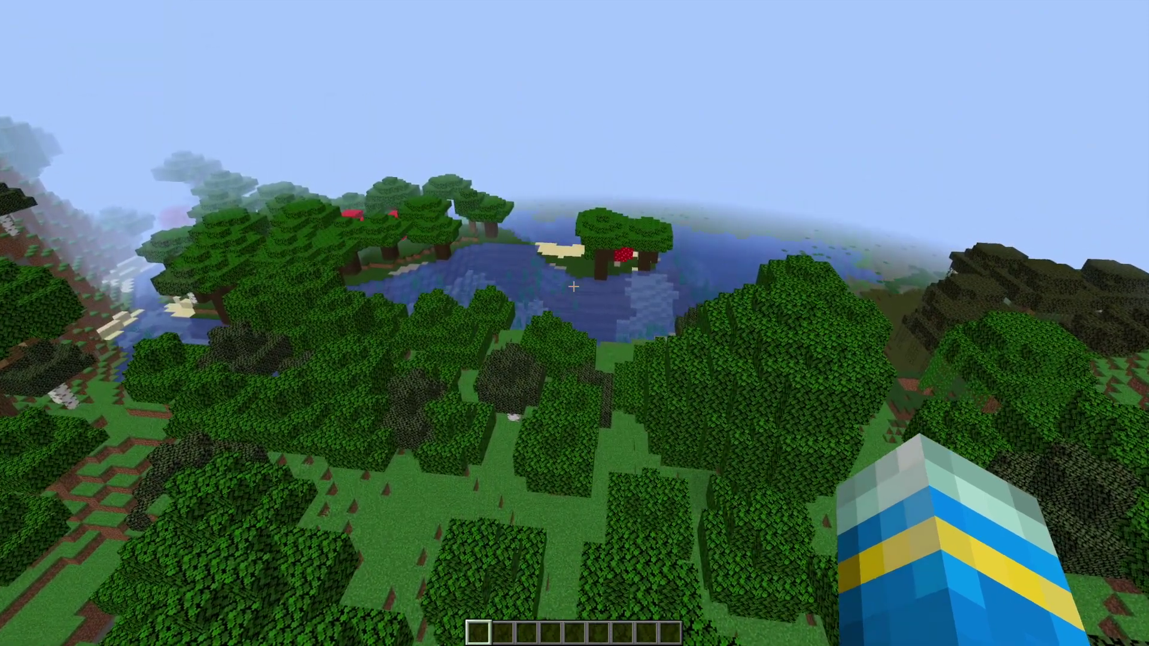
key(w)
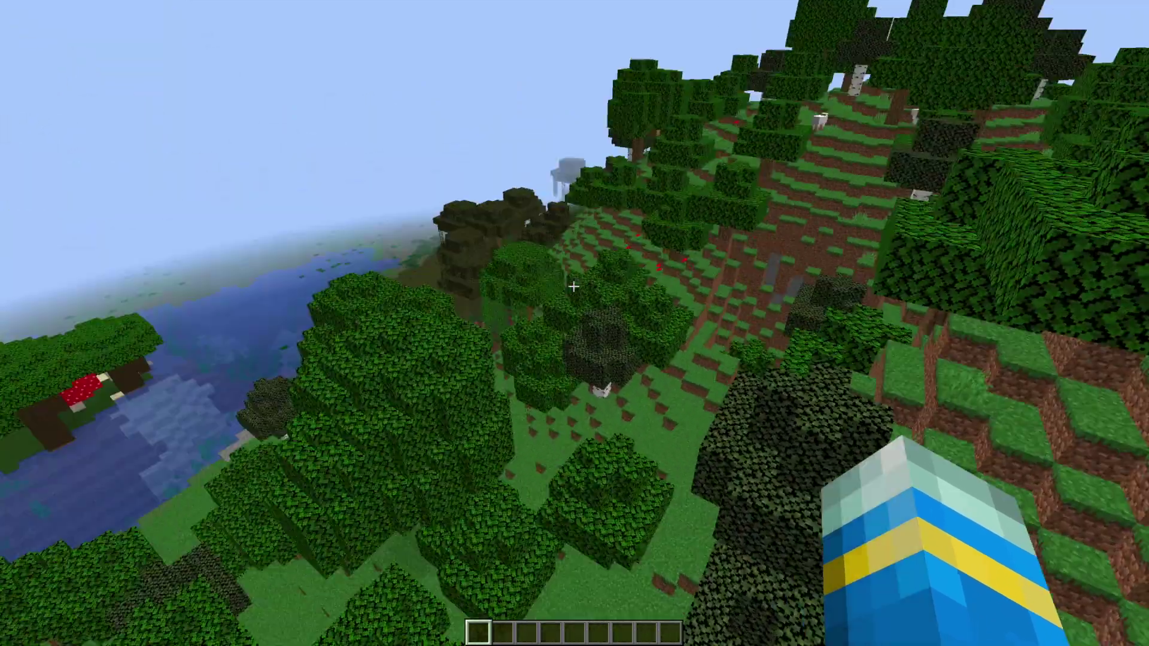
key(s)
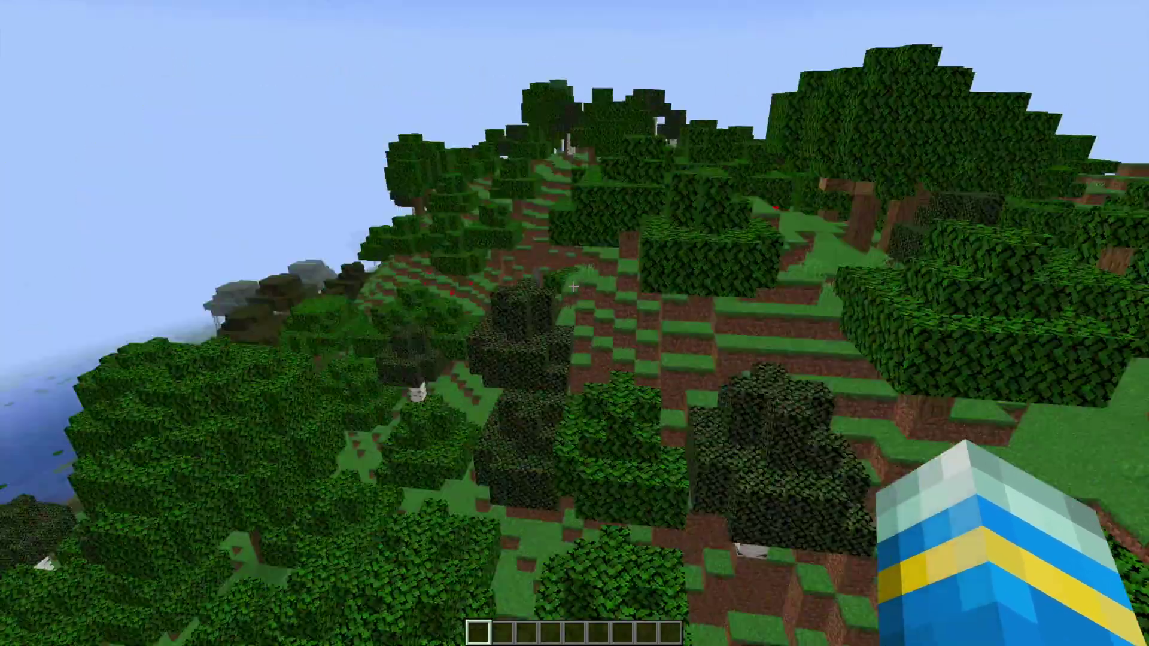
key(w)
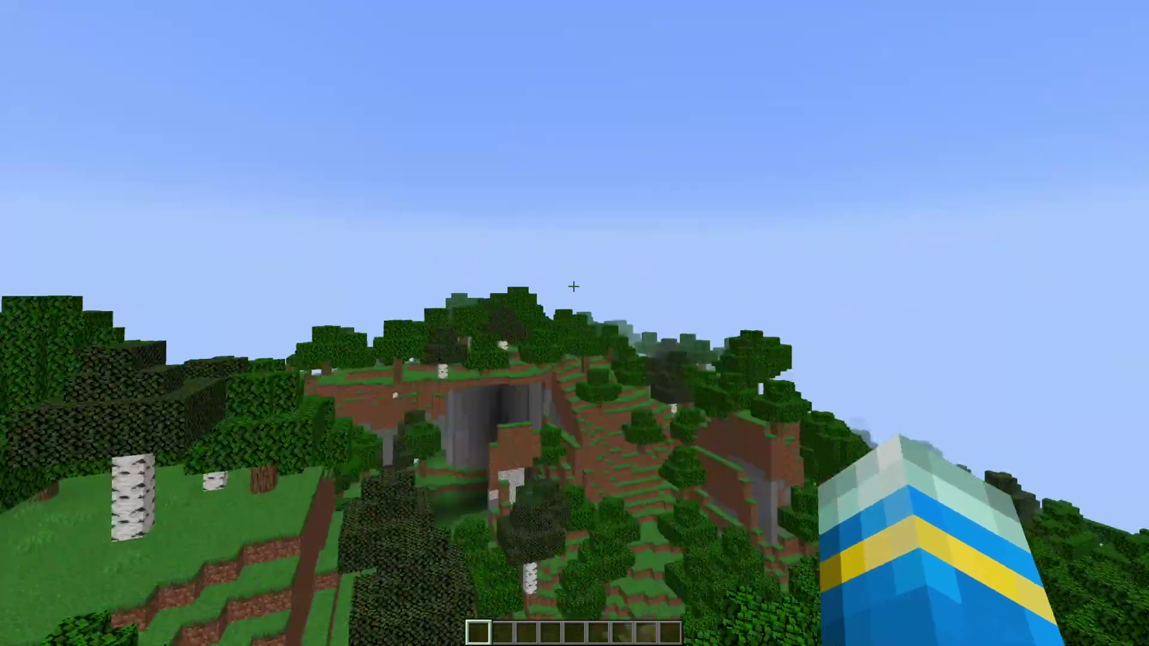
key(w)
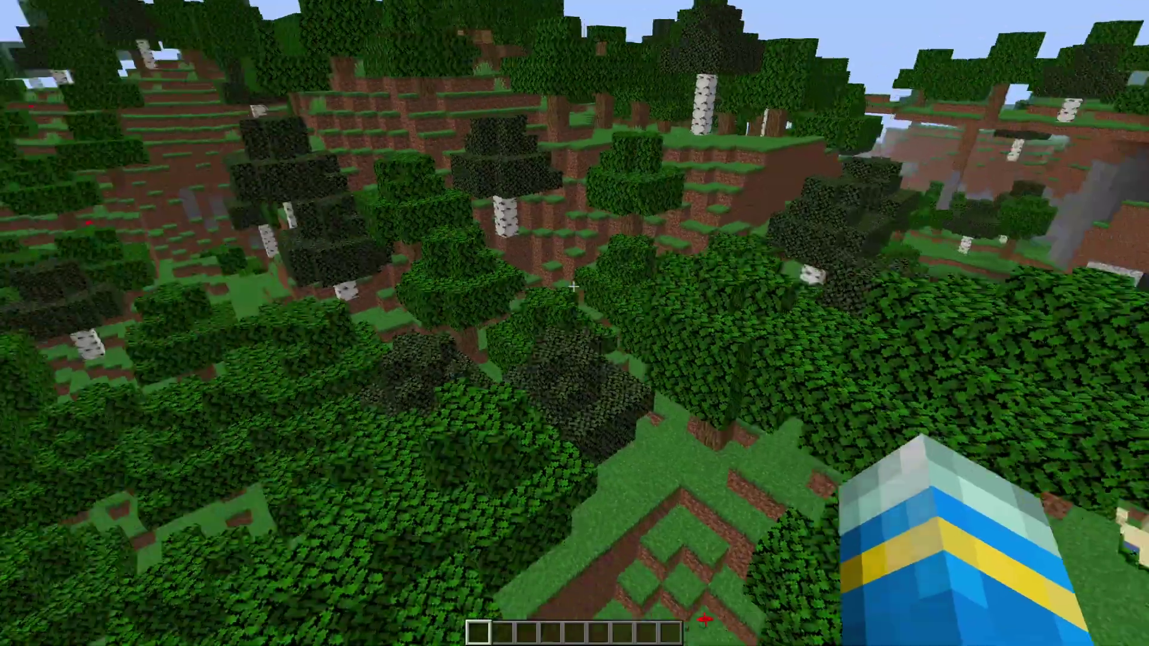
key(w)
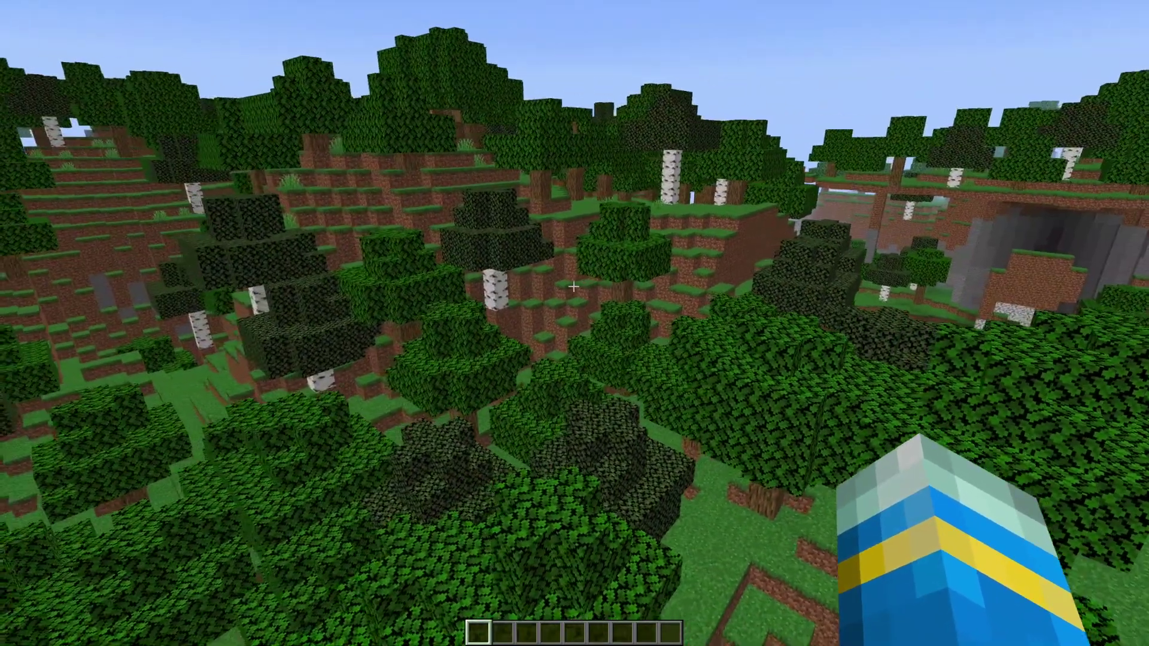
Step: Show the AdvancedTeleport help with /athelp, open its Teleport category with /athelp teleport, and read through the listed commands
key(slash)
text(athelp)
key(Return)
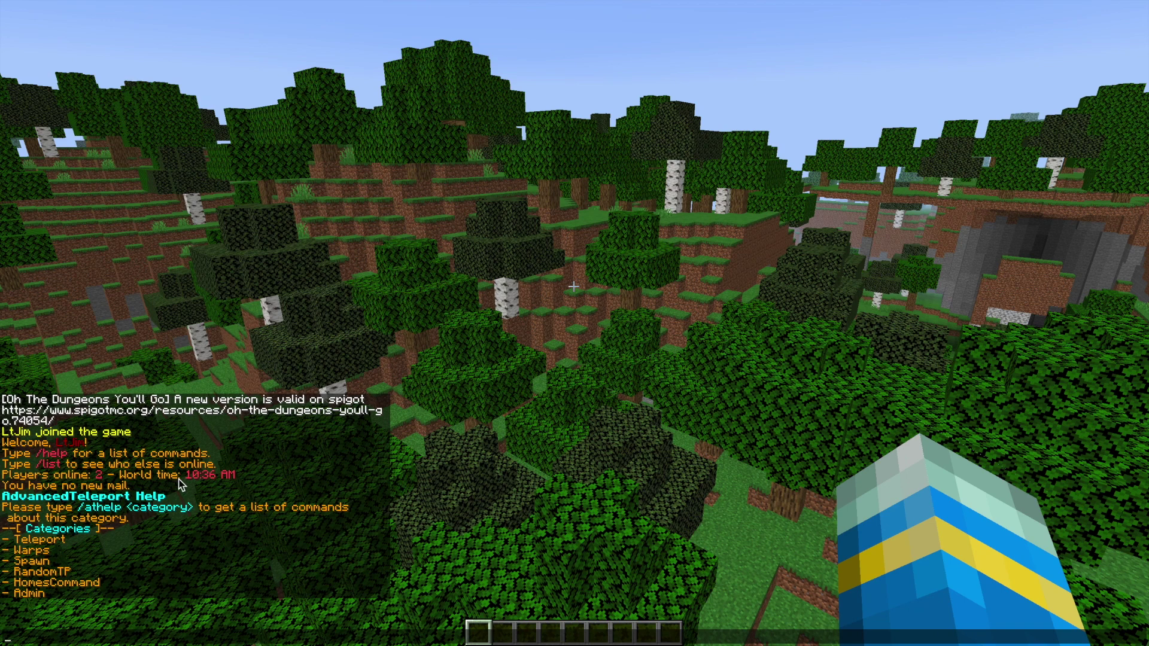
text(/athelp teleport)
key(Return)
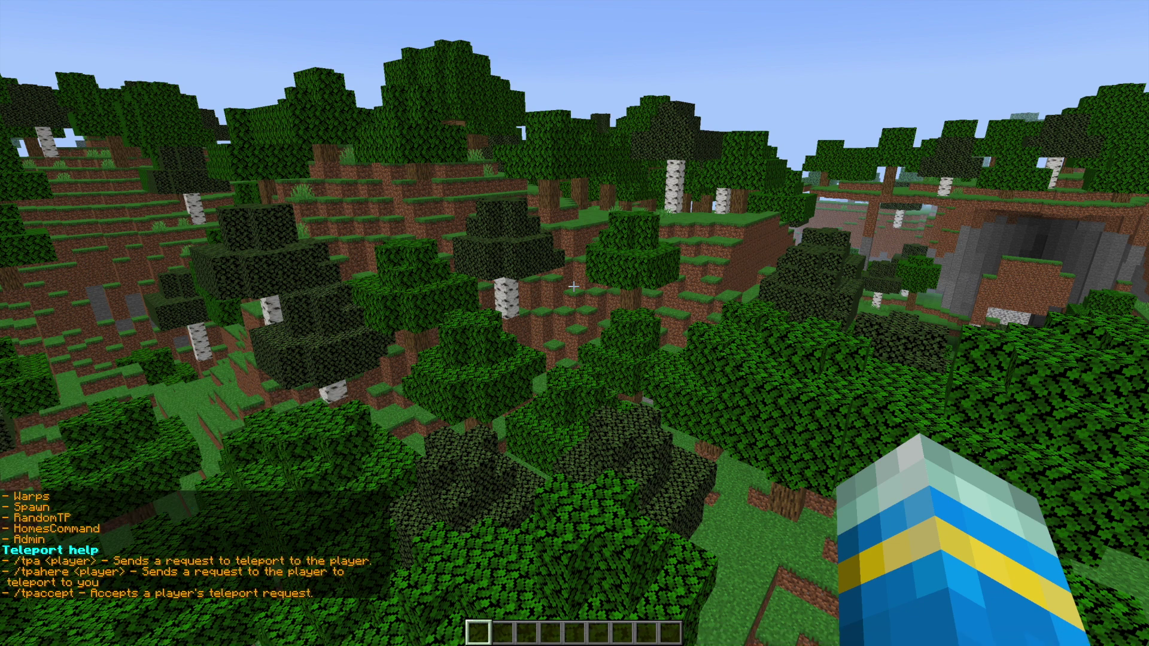
scroll(463, 404, up, 1)
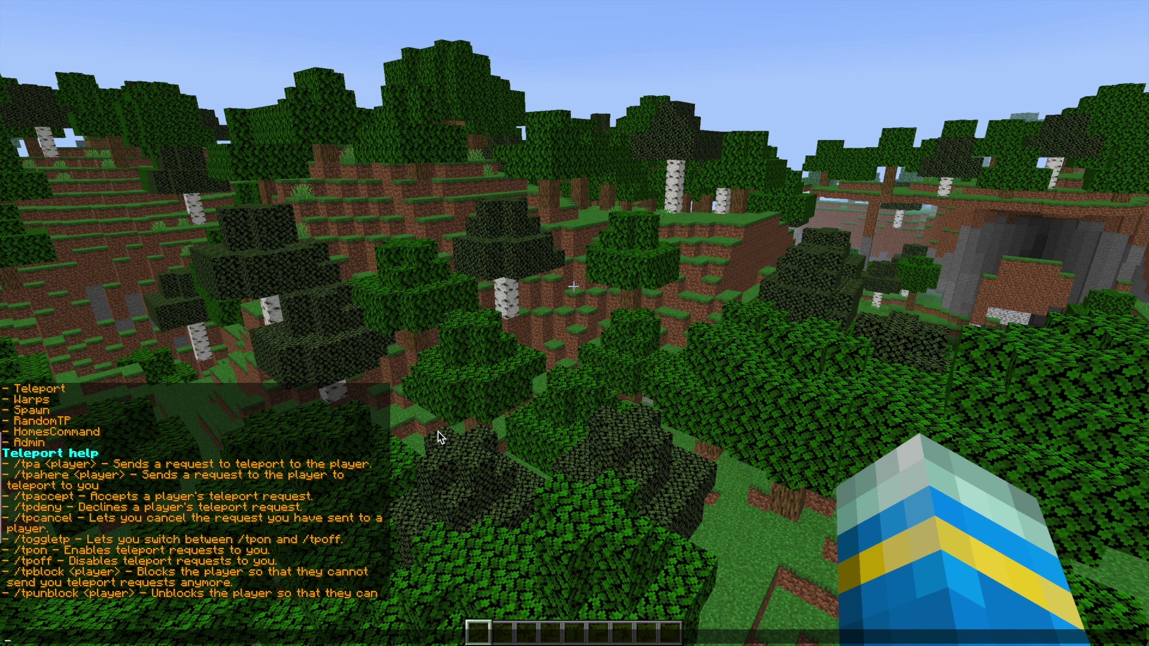
scroll(439, 436, down, 1)
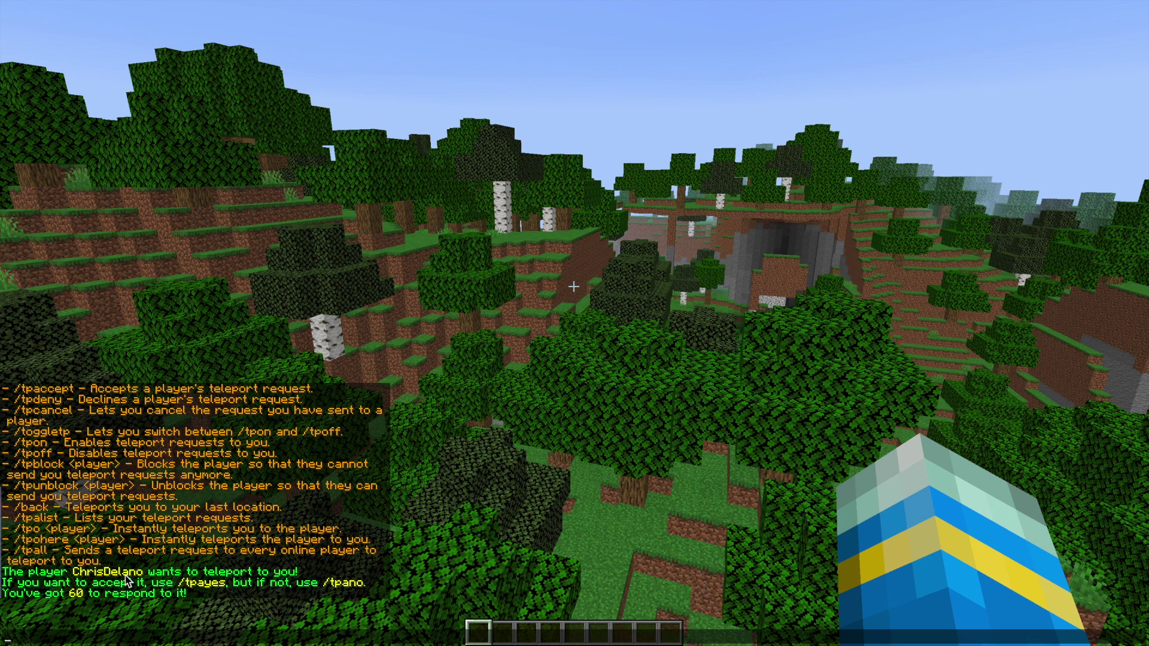
Step: Accept the other player's pending teleport request with /tpayes
text(/tpaye)
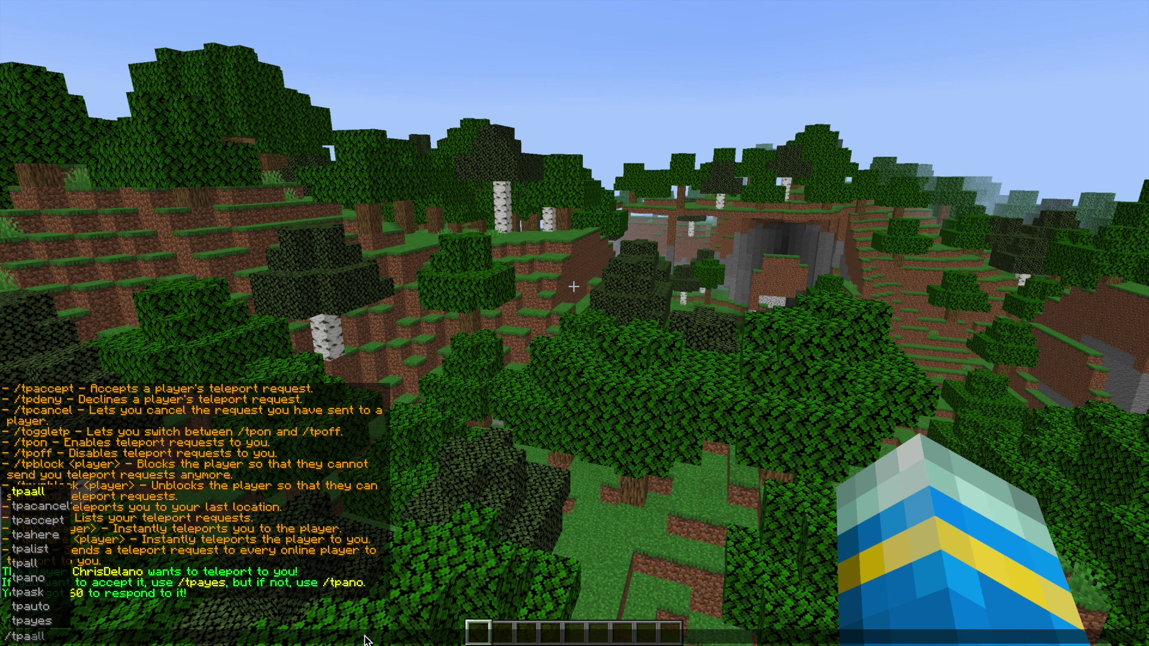
text(s)
key(Return)
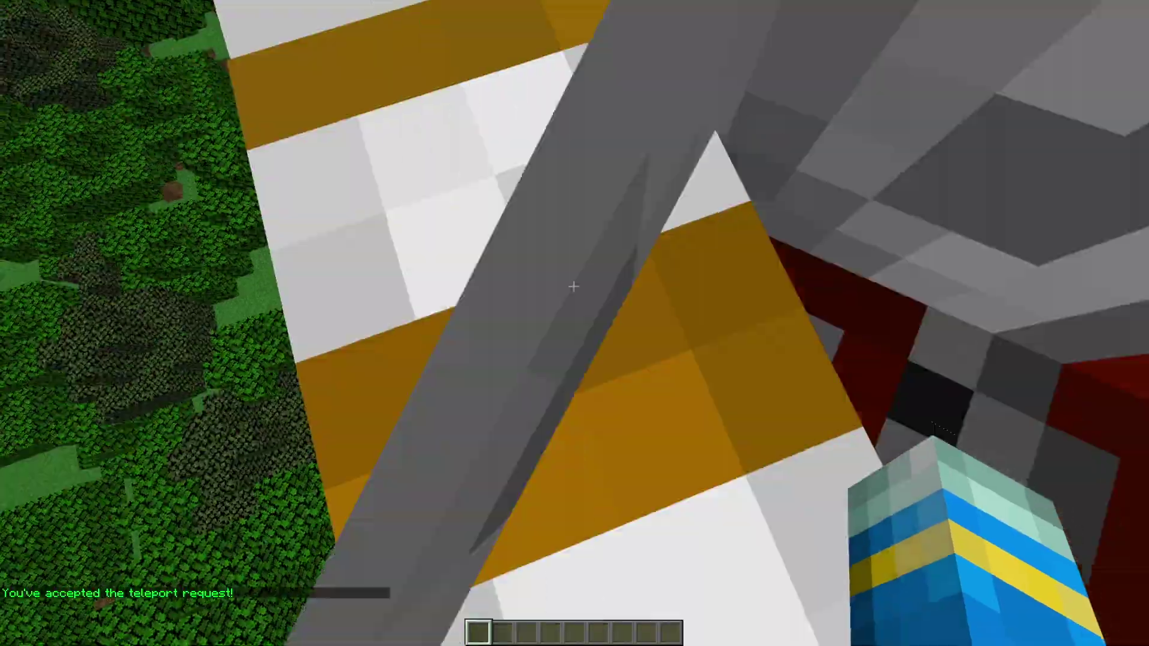
Step: Disable incoming teleport requests with /tpoff and run /tpon to enable them again
text(t)
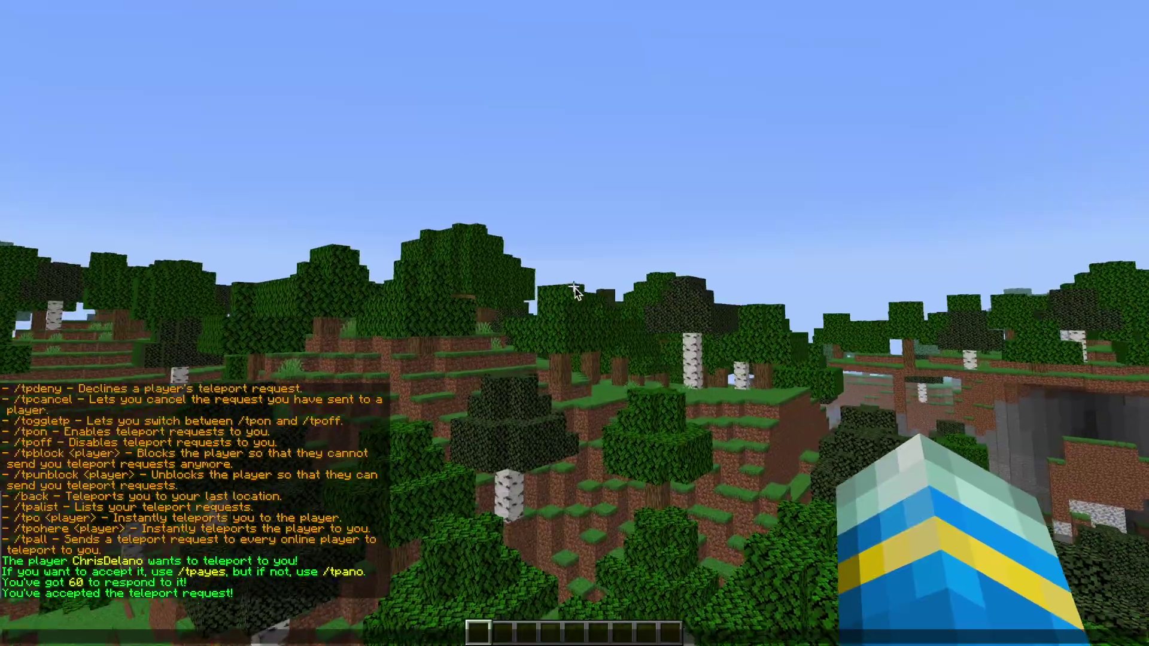
text(/t)
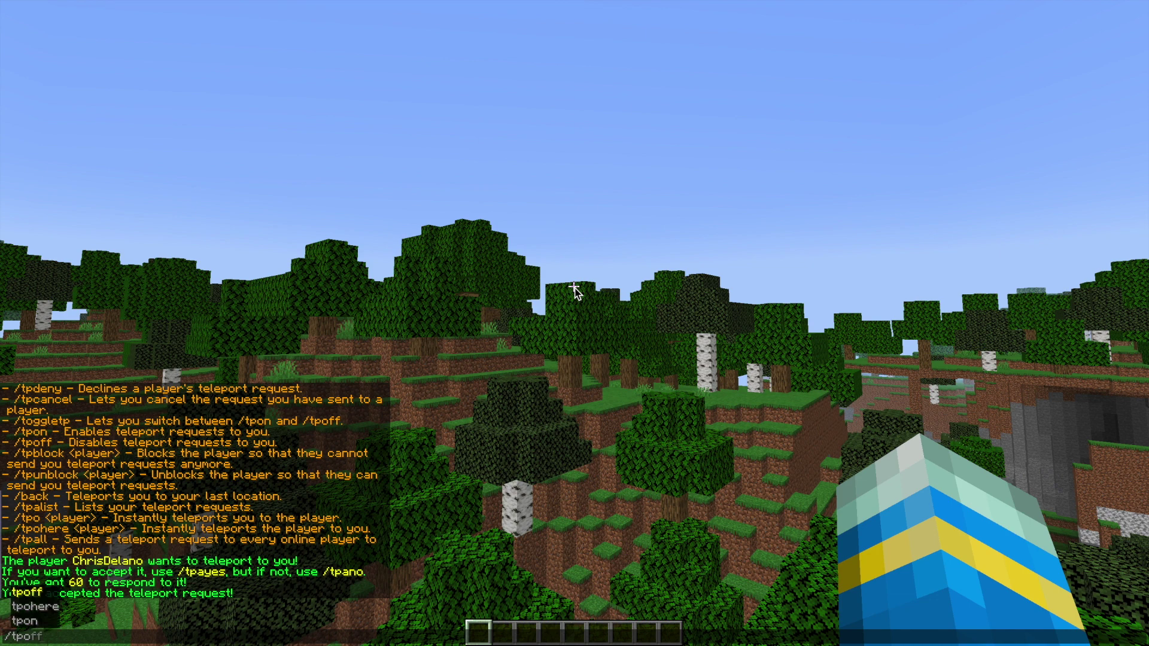
text(poff)
key(Return)
text(t/tpon)
key(Return)
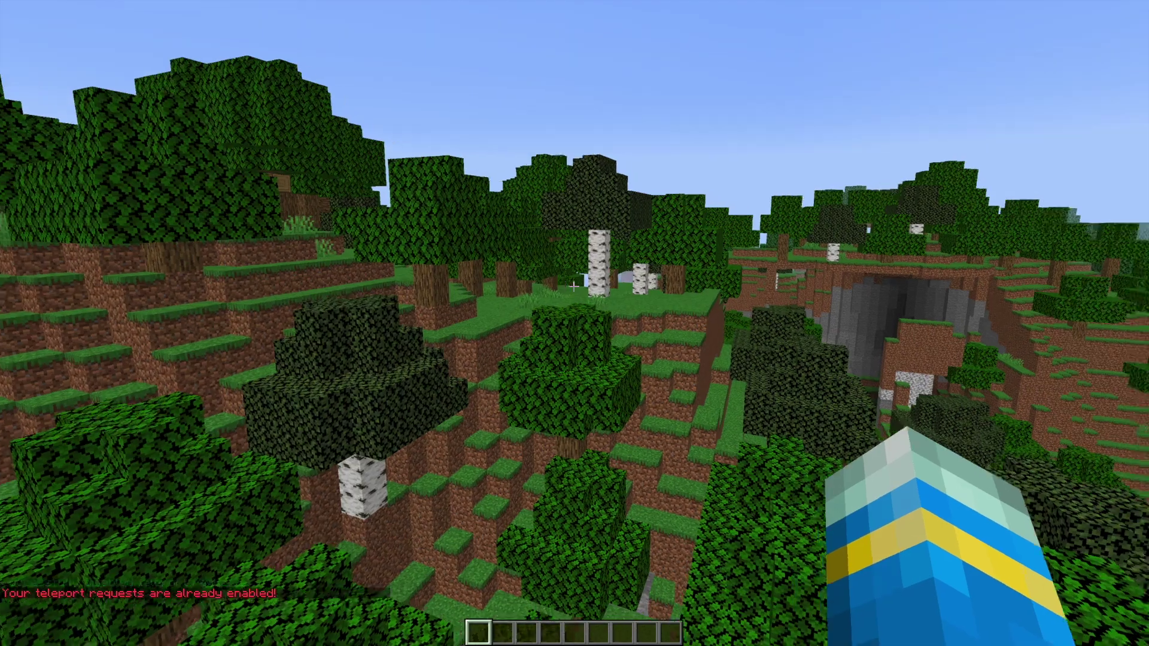
Step: Switch the teleport request setting with /toggletp
text(t/toggle)
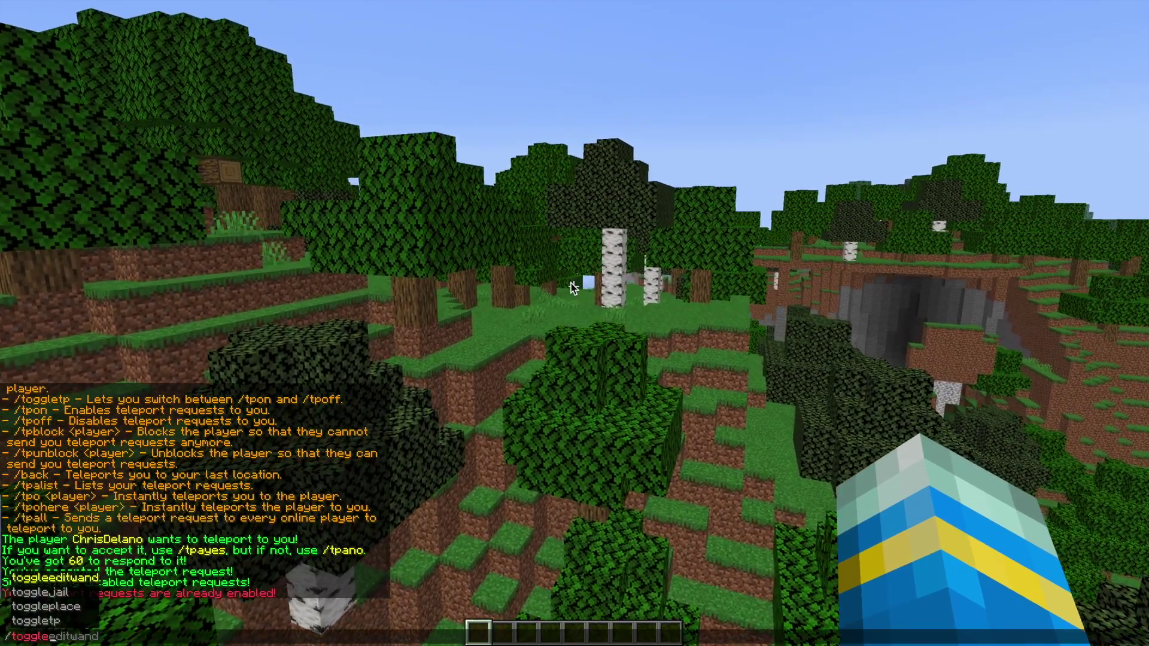
text(tp)
key(Return)
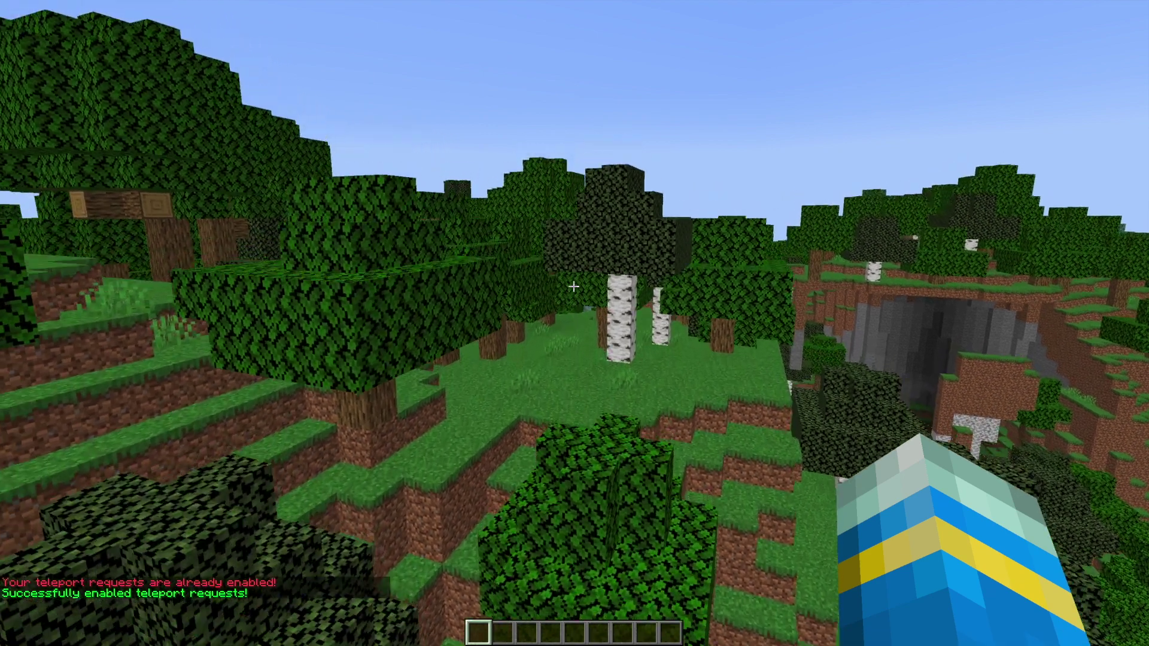
Step: Block the other online player's teleport requests with /tpblock and teleport instantly to that player with /tpo
key(t)
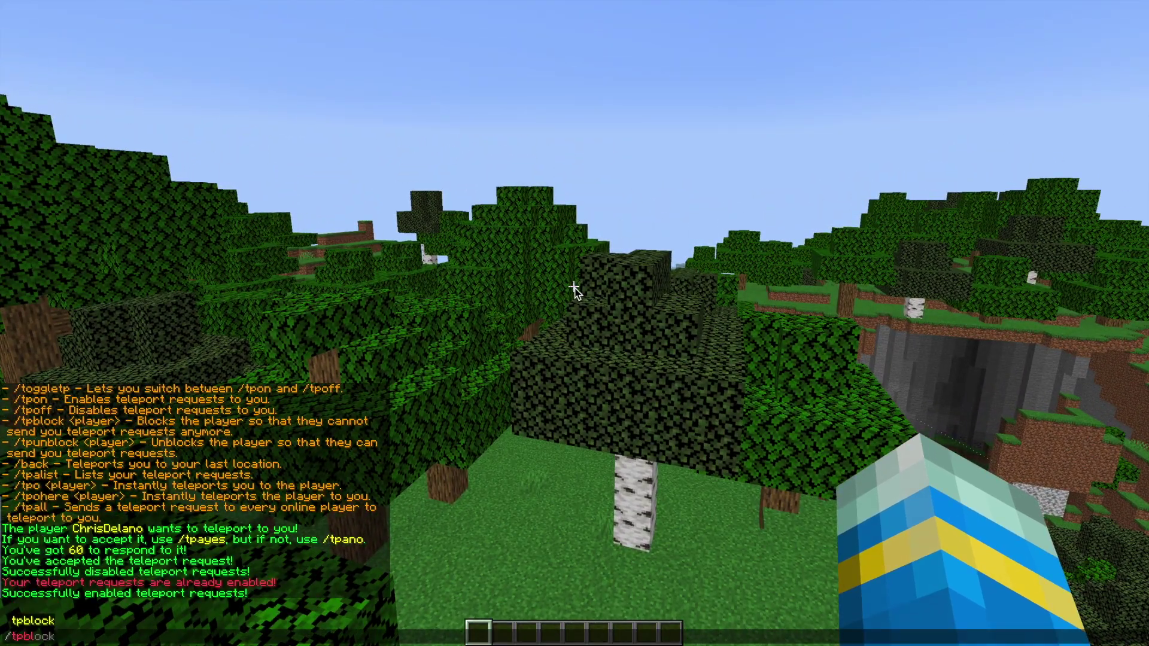
key(Return)
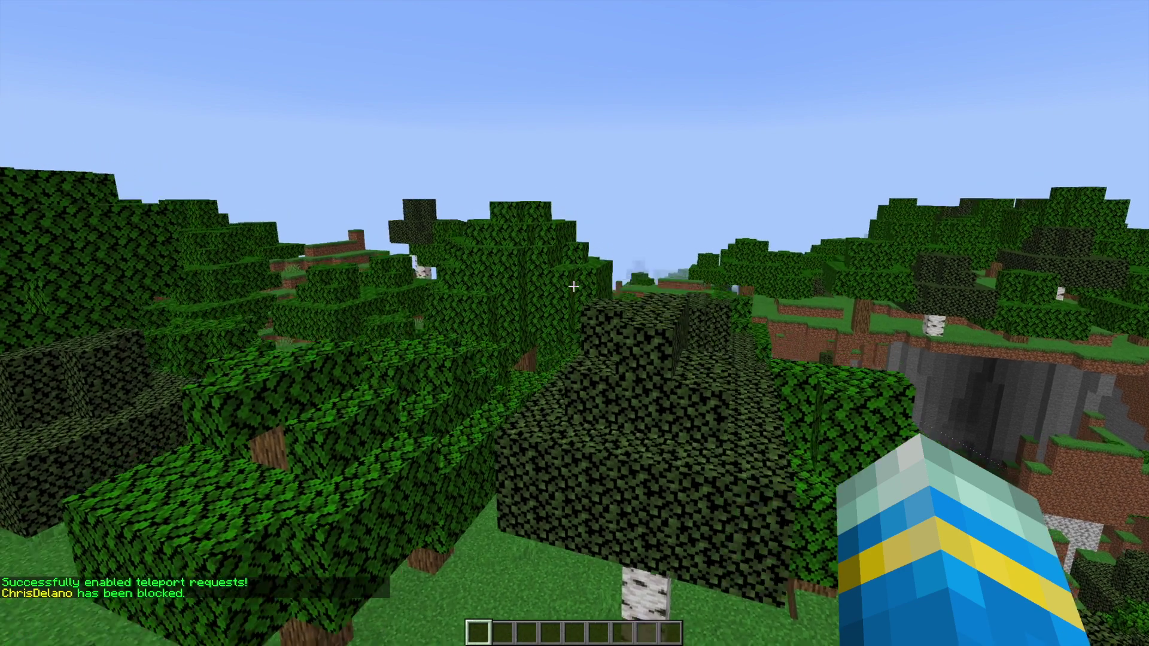
key(t)
key(Escape)
key(slash)
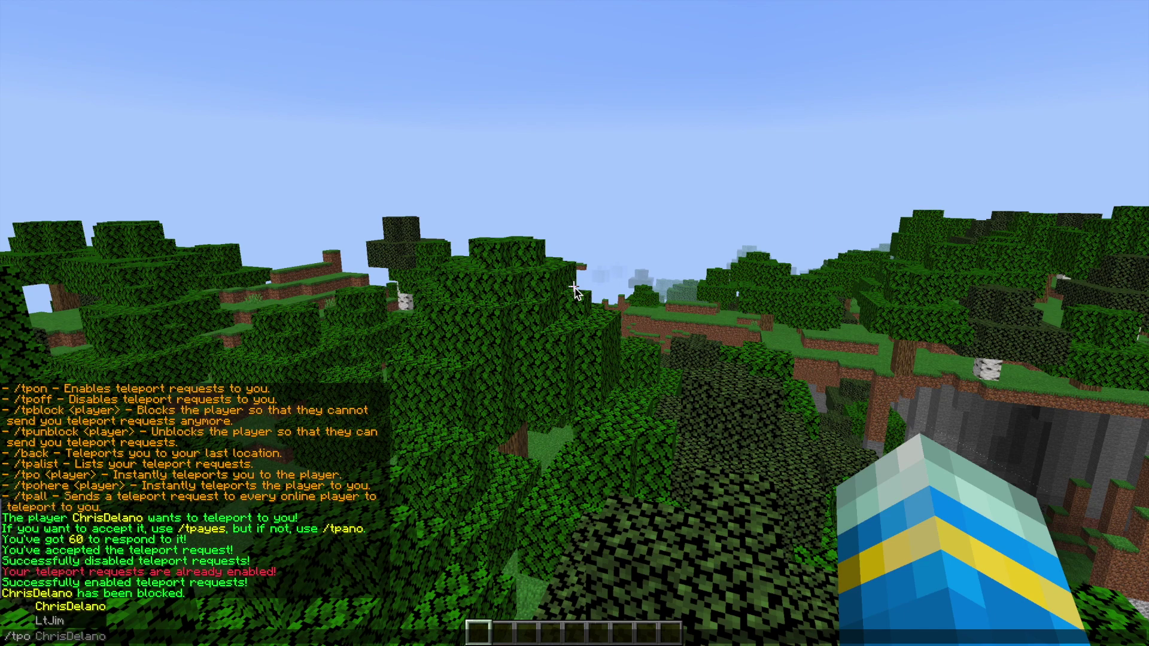
key(Return)
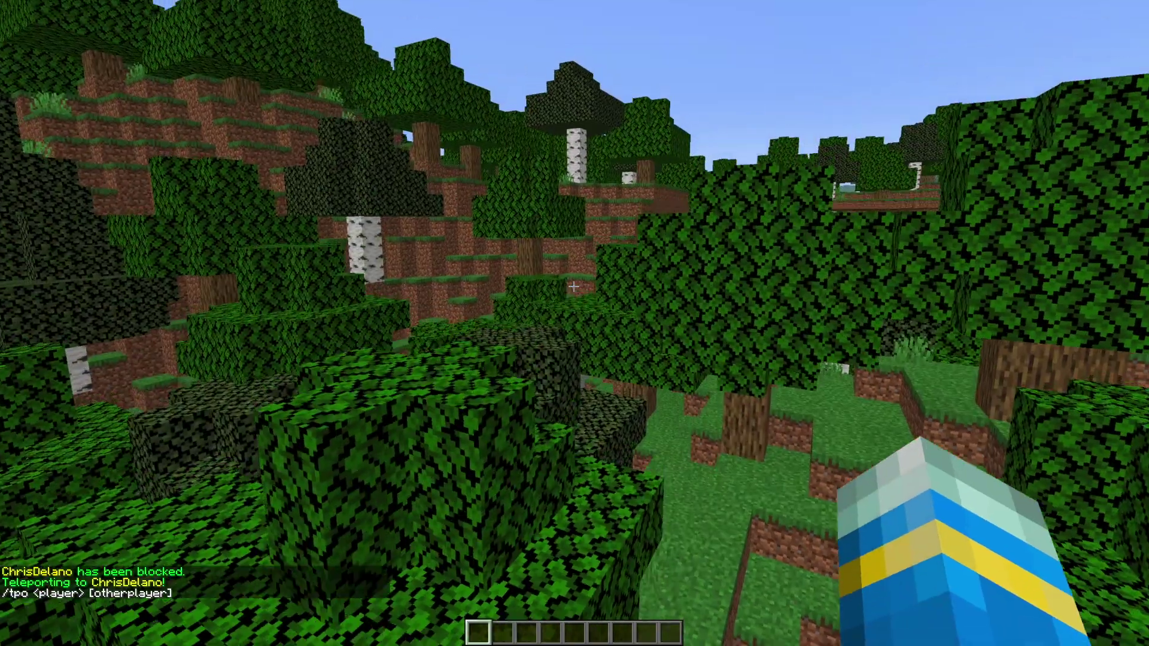
Step: Send a teleport request to every online player with /tpall
key(t)
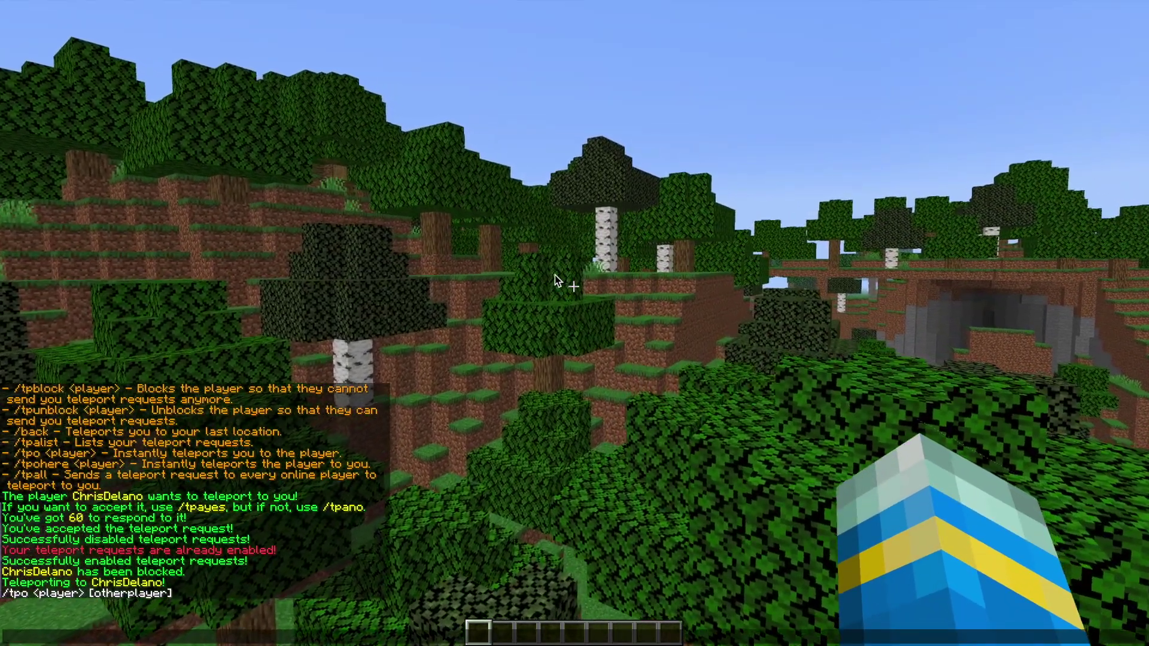
text(/tpall)
key(Return)
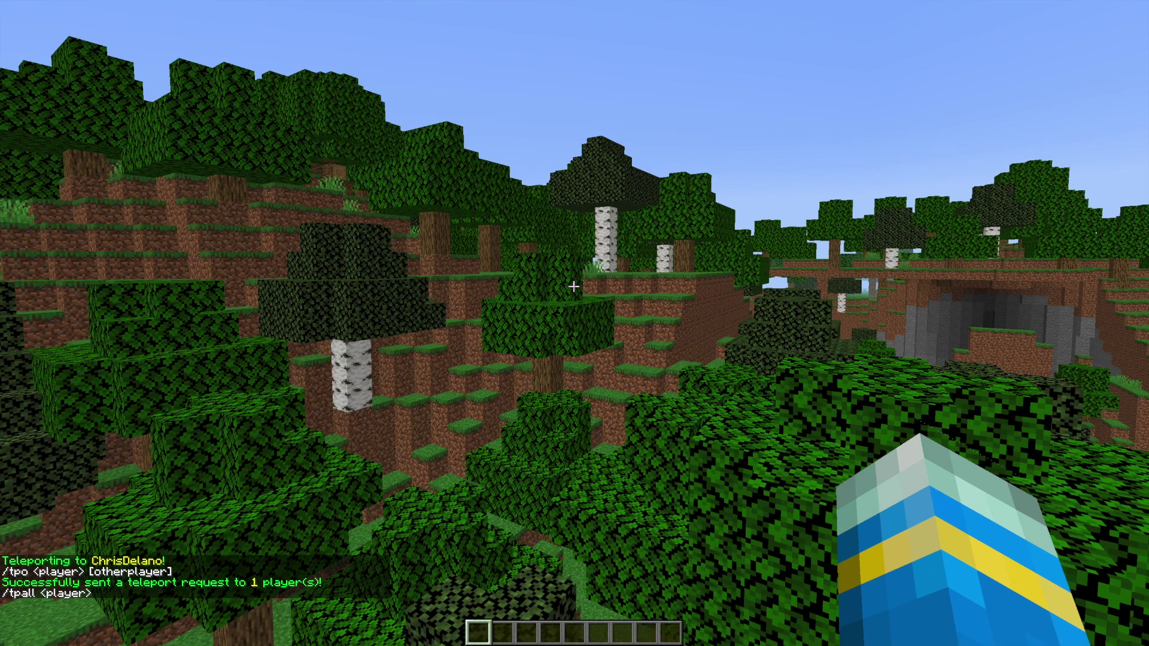
Step: Return to the last location with /back
key(t)
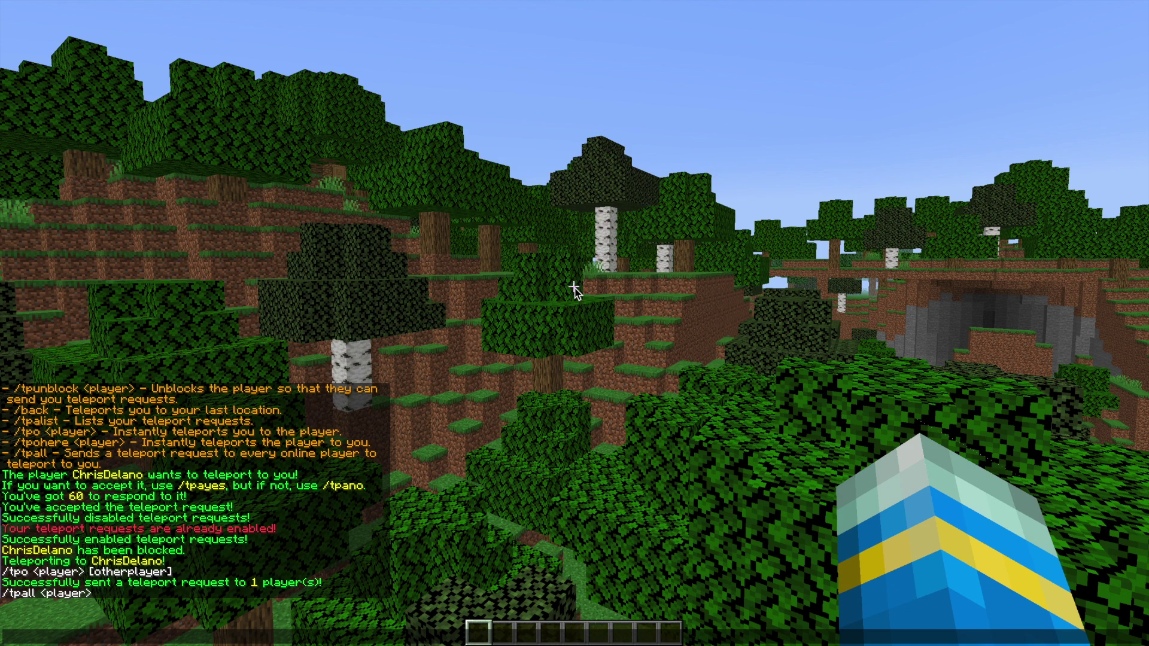
text(/back)
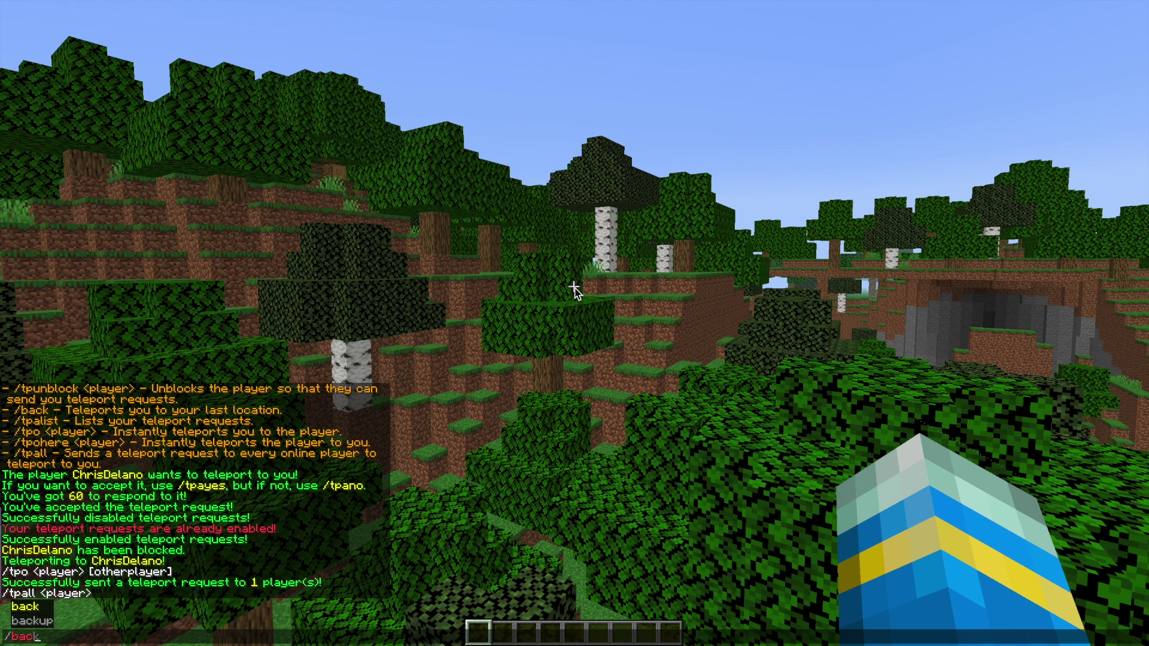
key(Return)
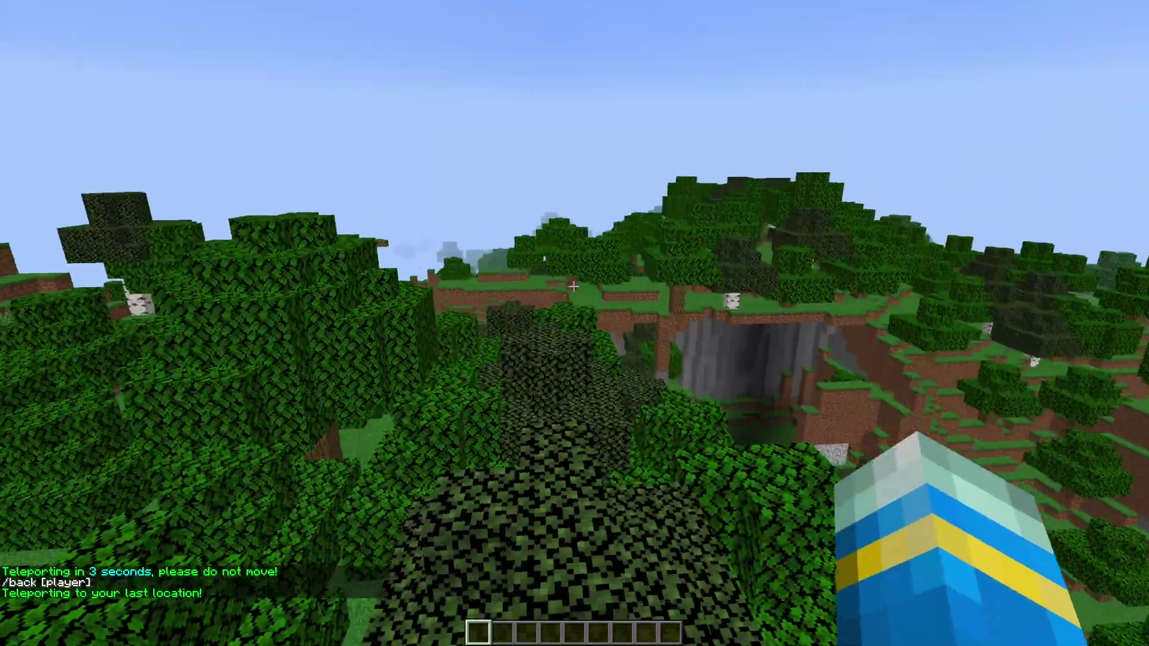
Step: Show the AdvancedTeleport help categories again and list the Warps commands with /athelp warps
text(t/athelp)
key(Return)
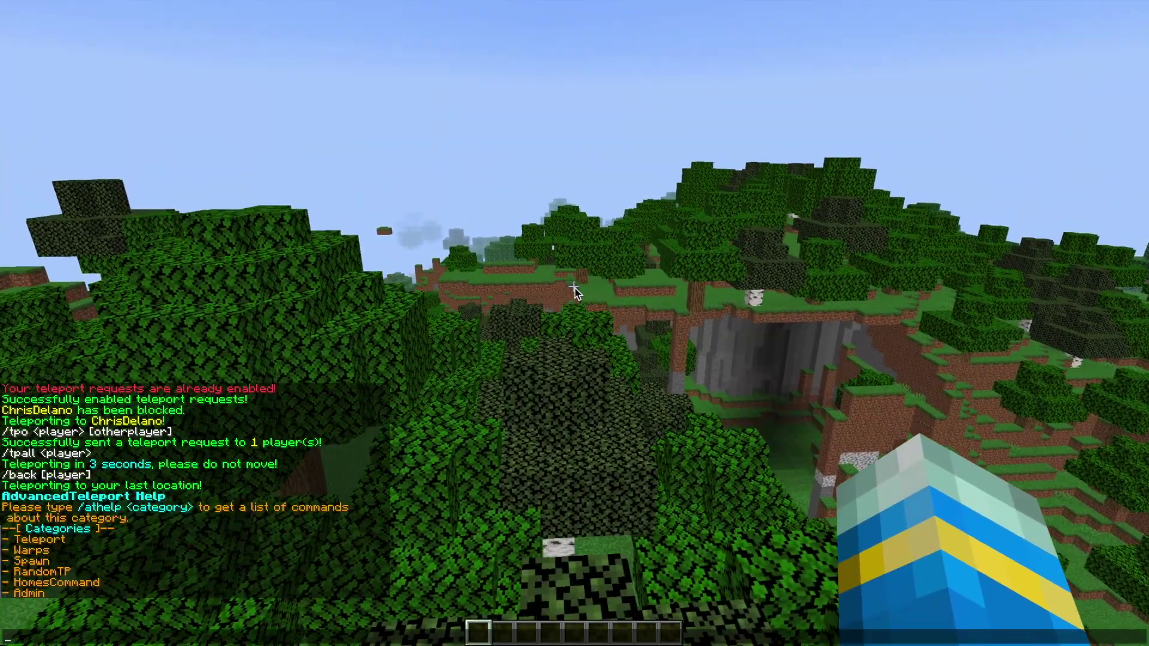
key(t)
key(Up)
text(warps)
key(Return)
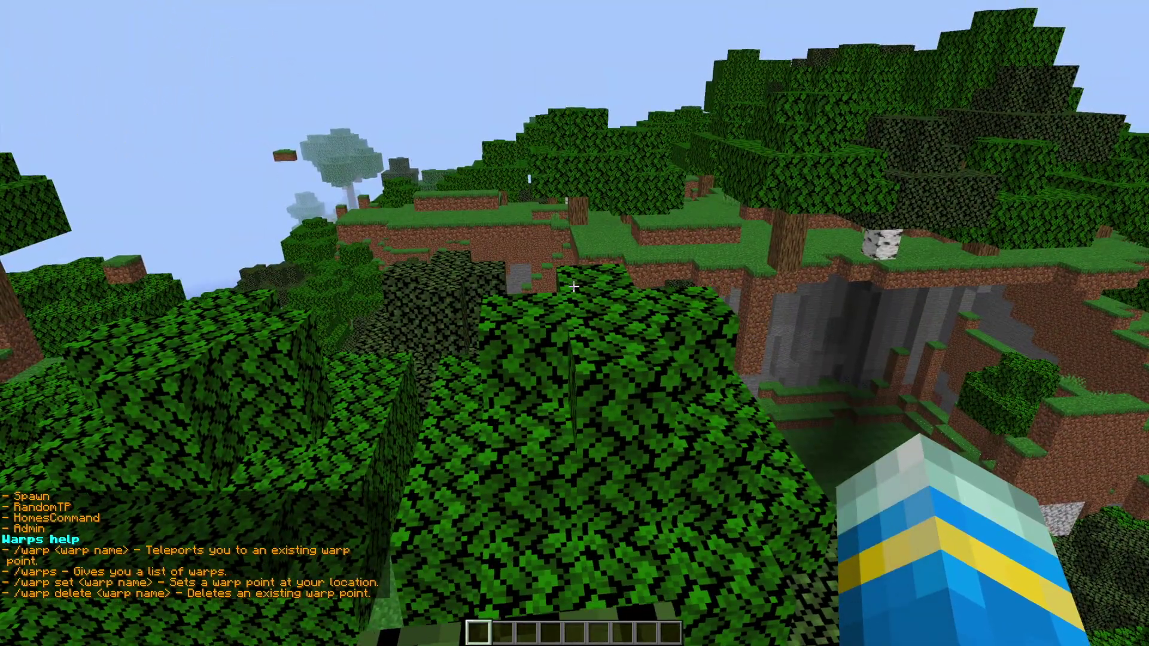
Step: Set a warp point named test2 at the current location with /warp set, and teleport to it with /warp test2
key(slash)
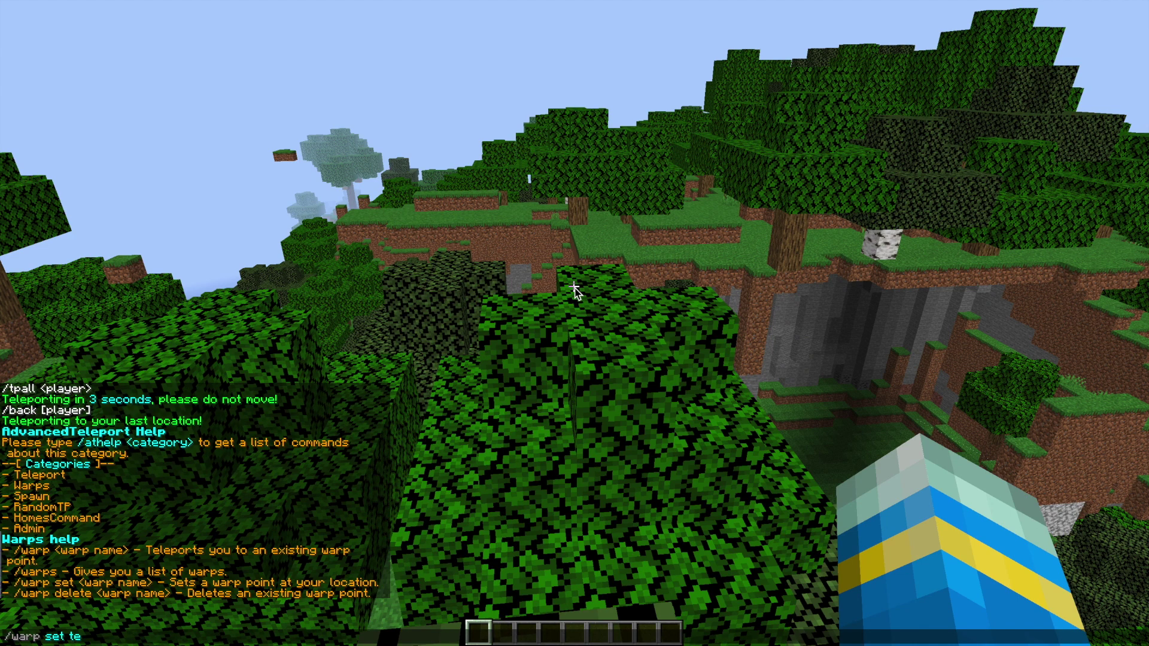
key(Return)
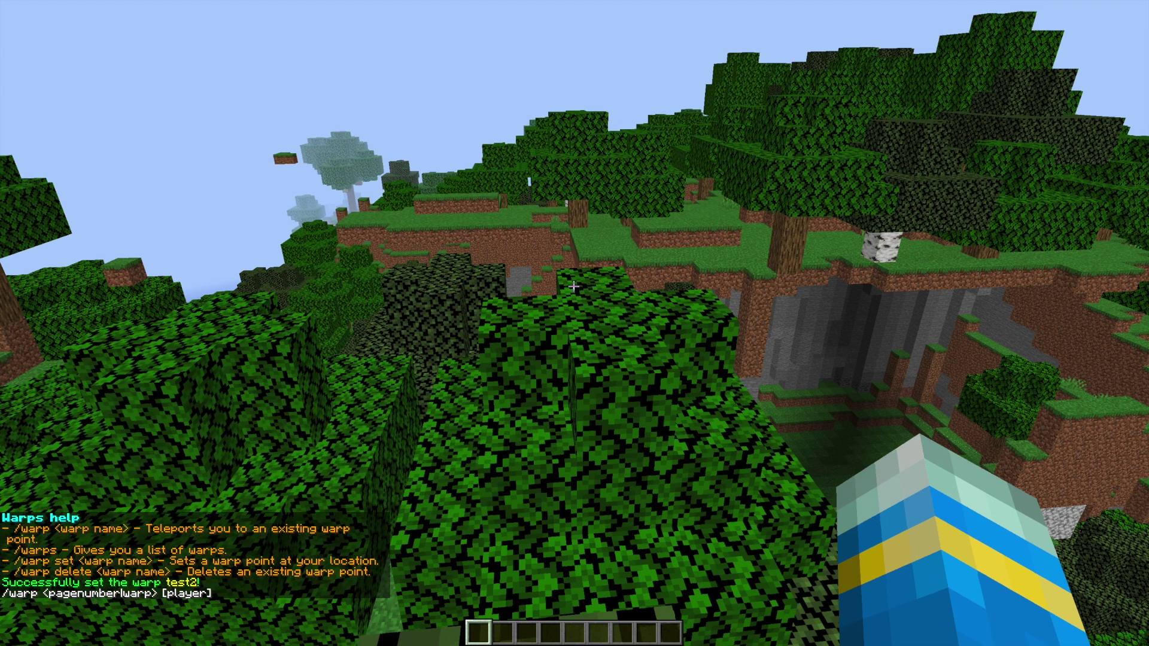
key(t)
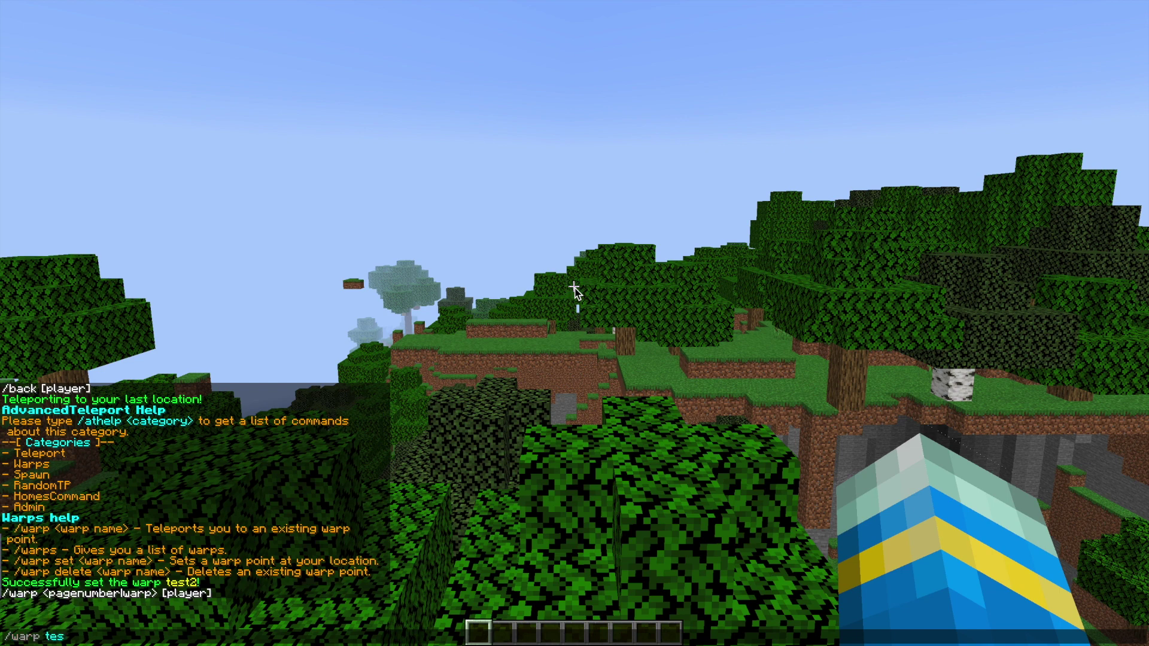
key(Escape)
key(s)
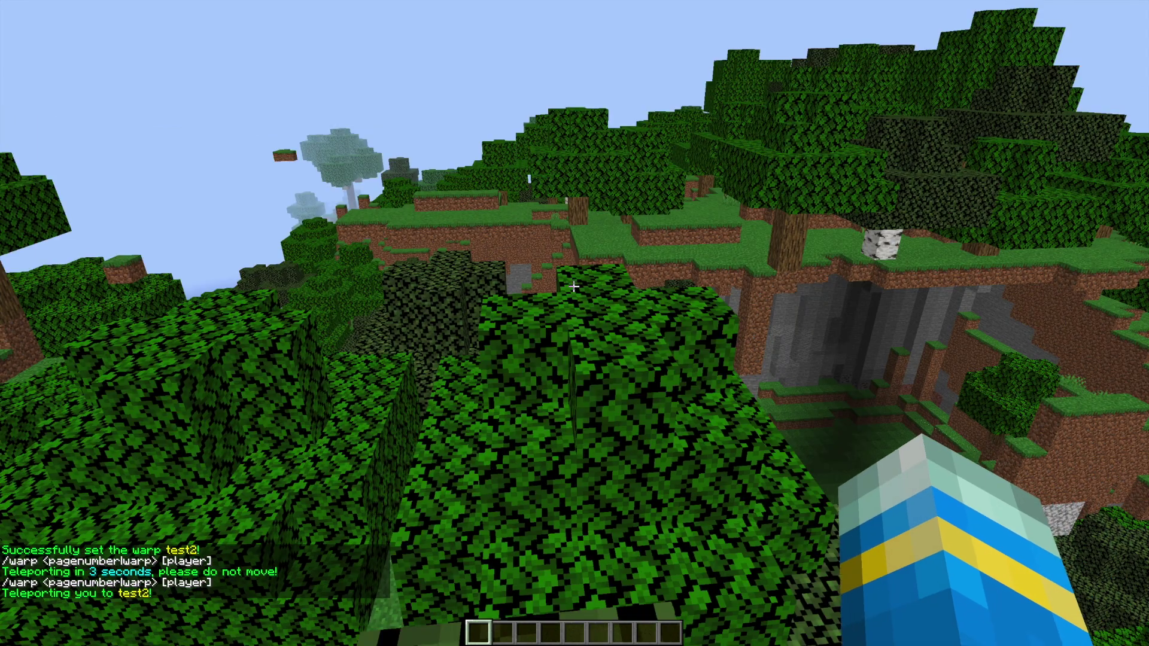
Step: List the existing warps with /warps and show the help for the Spawn category
key(t)
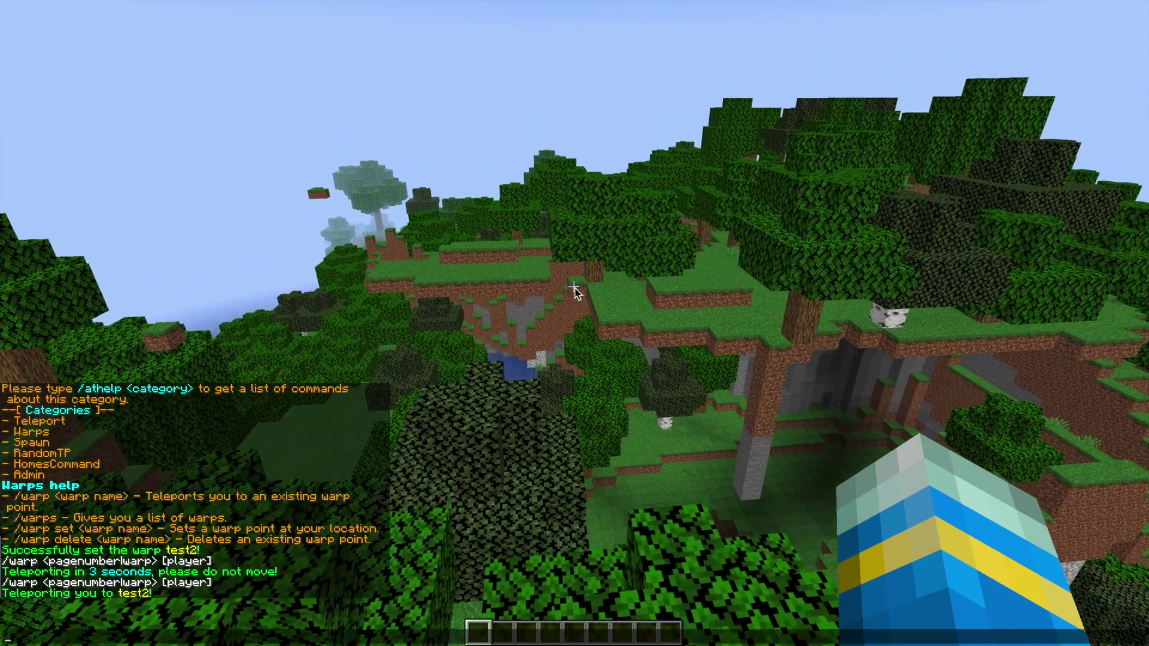
text(/warps)
key(Return)
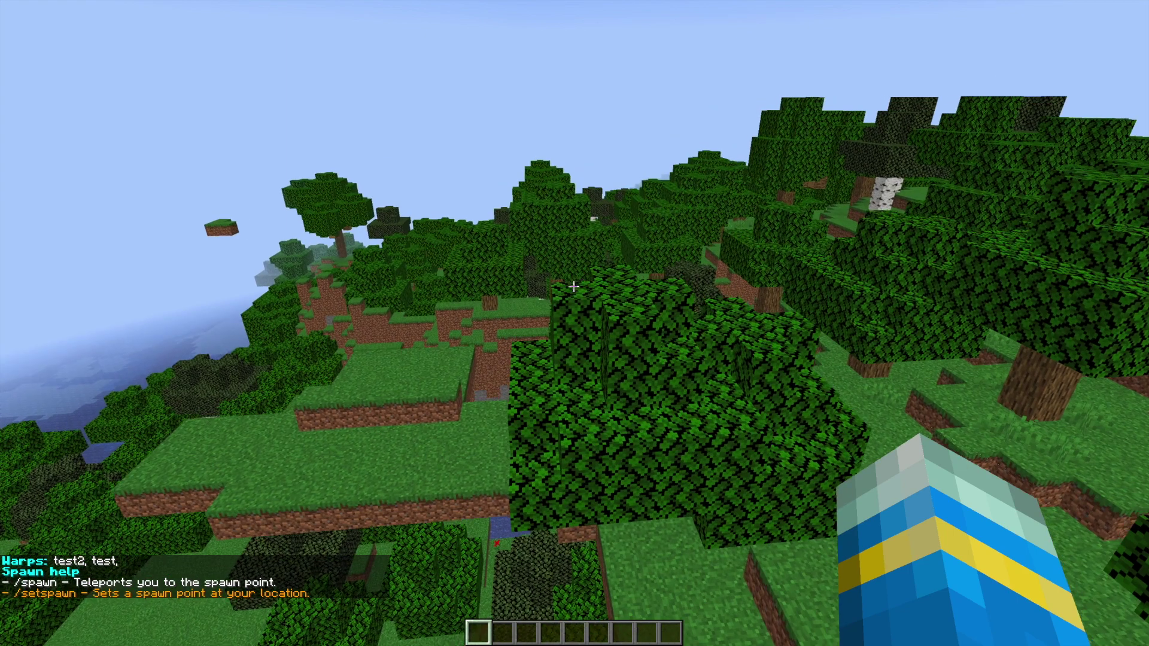
Step: Set the server's spawn point at the current location with /setspawn
key(slash)
text(setspawn)
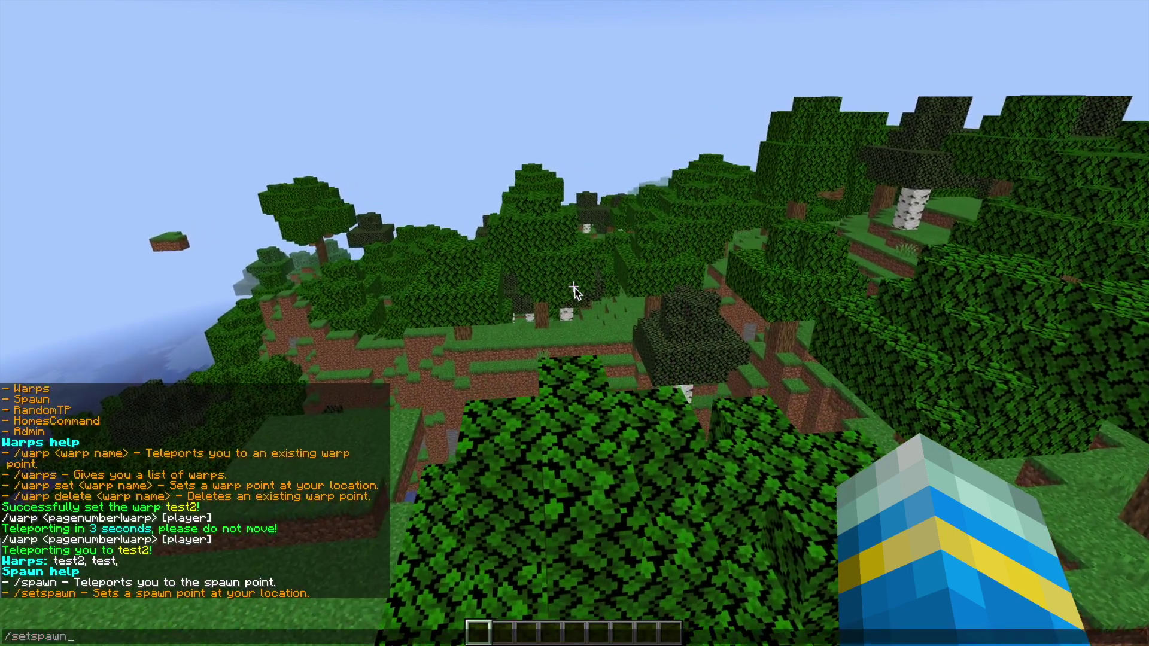
key(Return)
Step: Teleport to the spawn point with /spawn, reissuing the command if movement interrupts it
key(slash)
text(spawn)
key(Return)
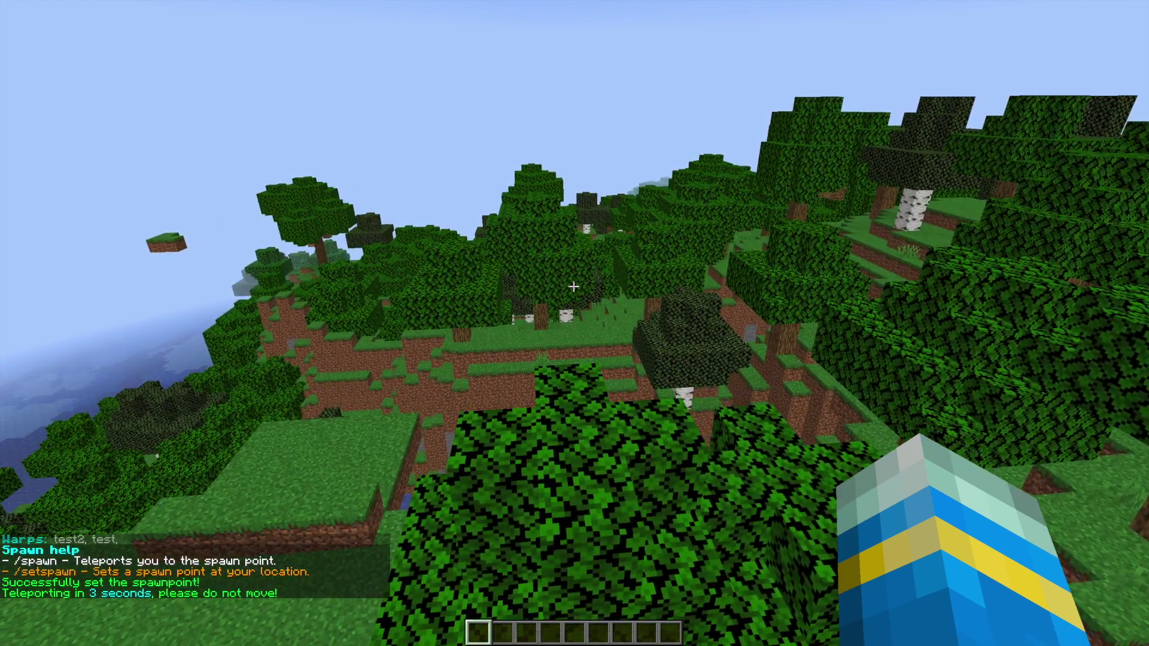
key(t)
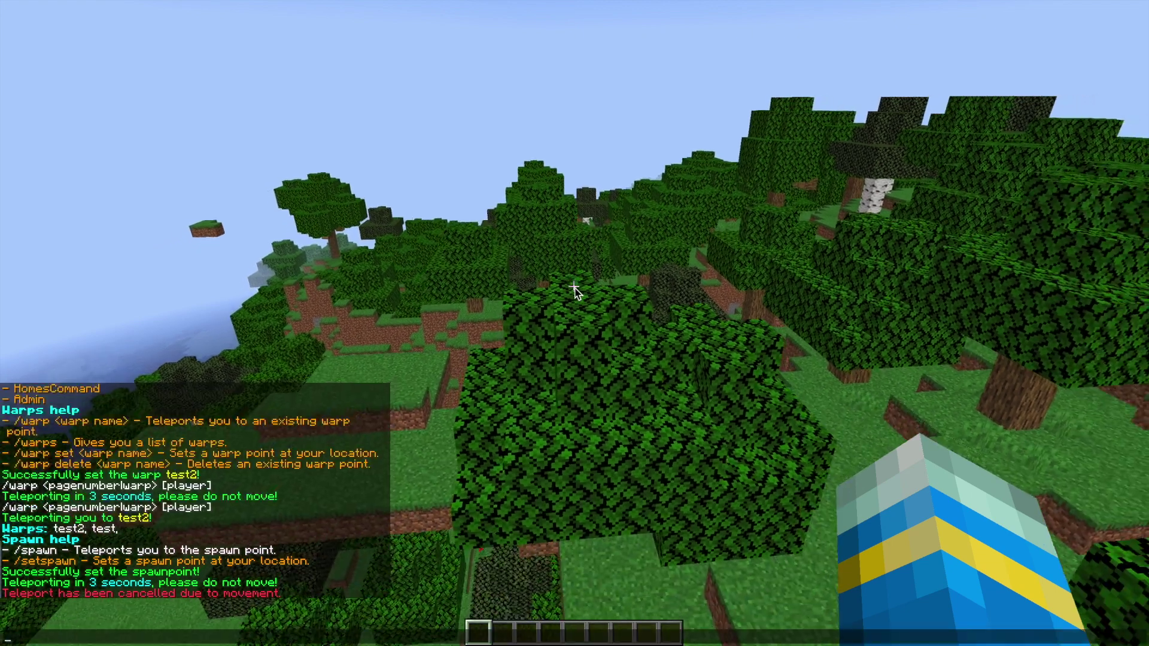
text(/spawn)
key(Return)
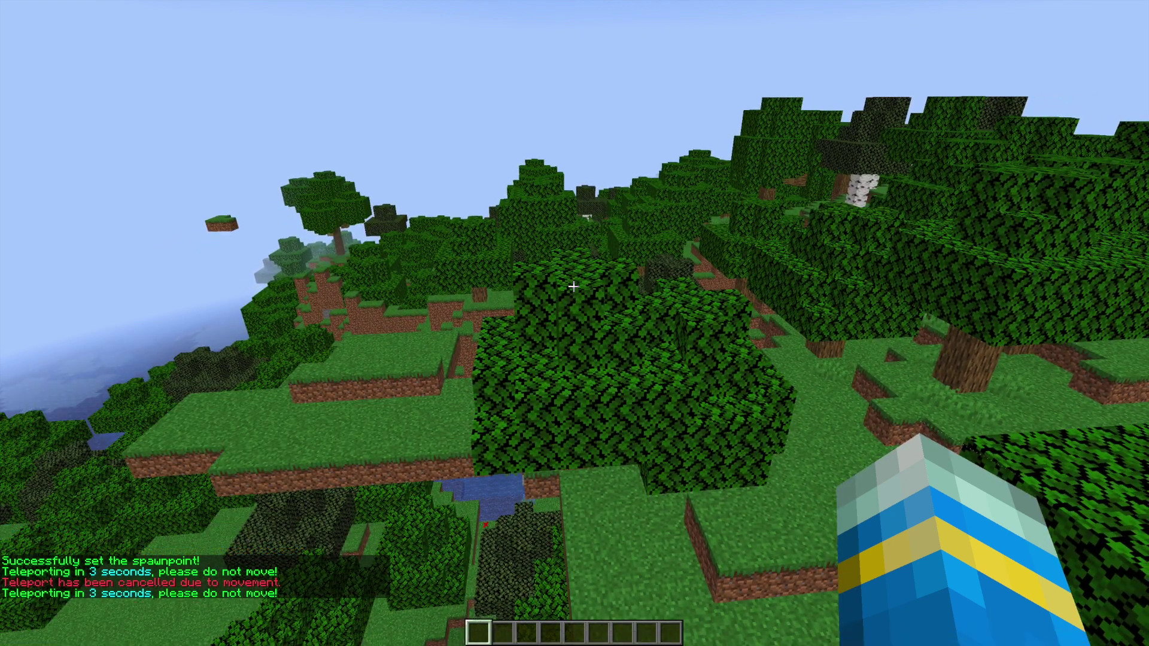
Step: Show the help for the RandomTP category with /athelp randomtp
key(t)
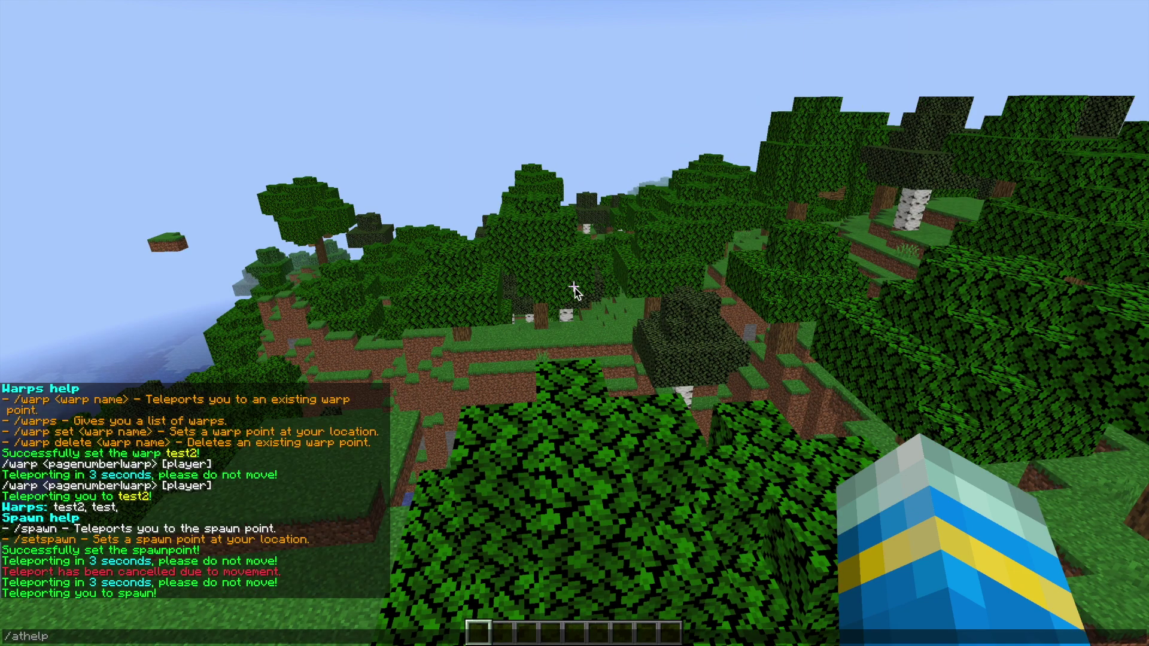
scroll(574, 291, up, 3)
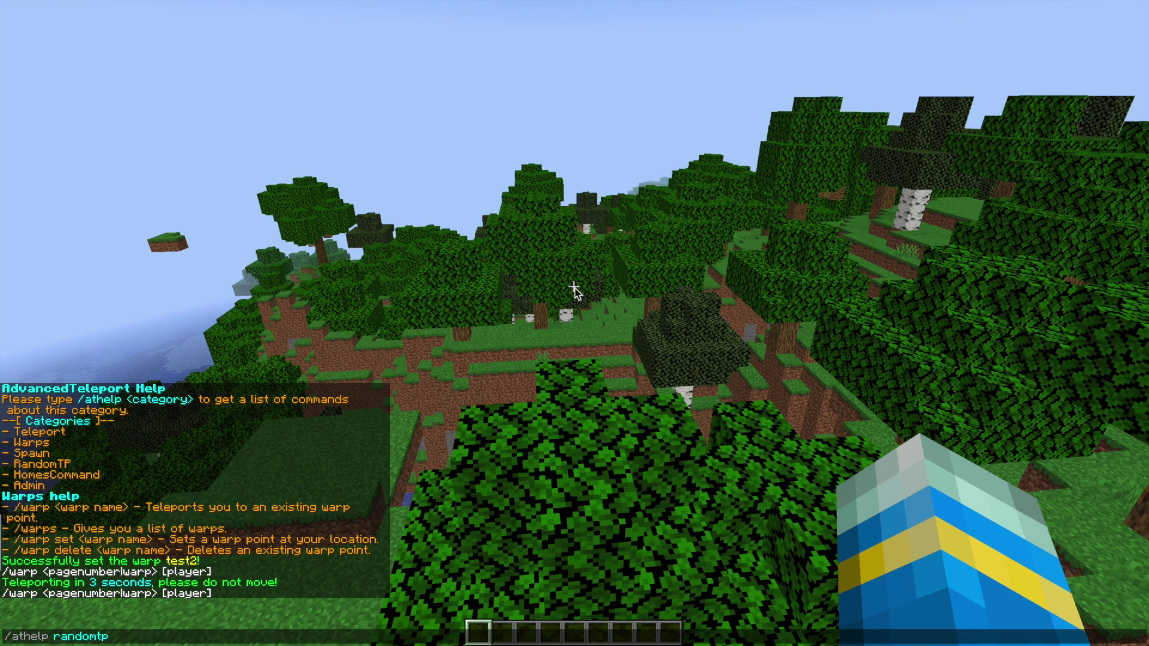
key(Return)
Step: Teleport to a random location with /rtp
key(slash)
text(r)
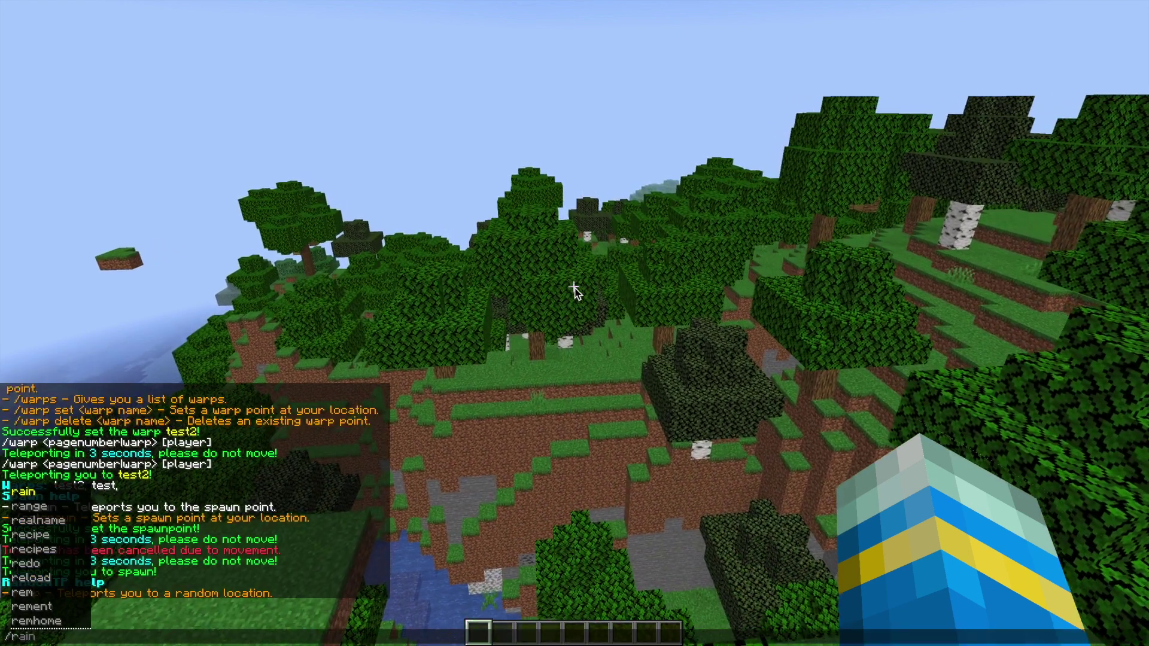
text(tp)
key(Return)
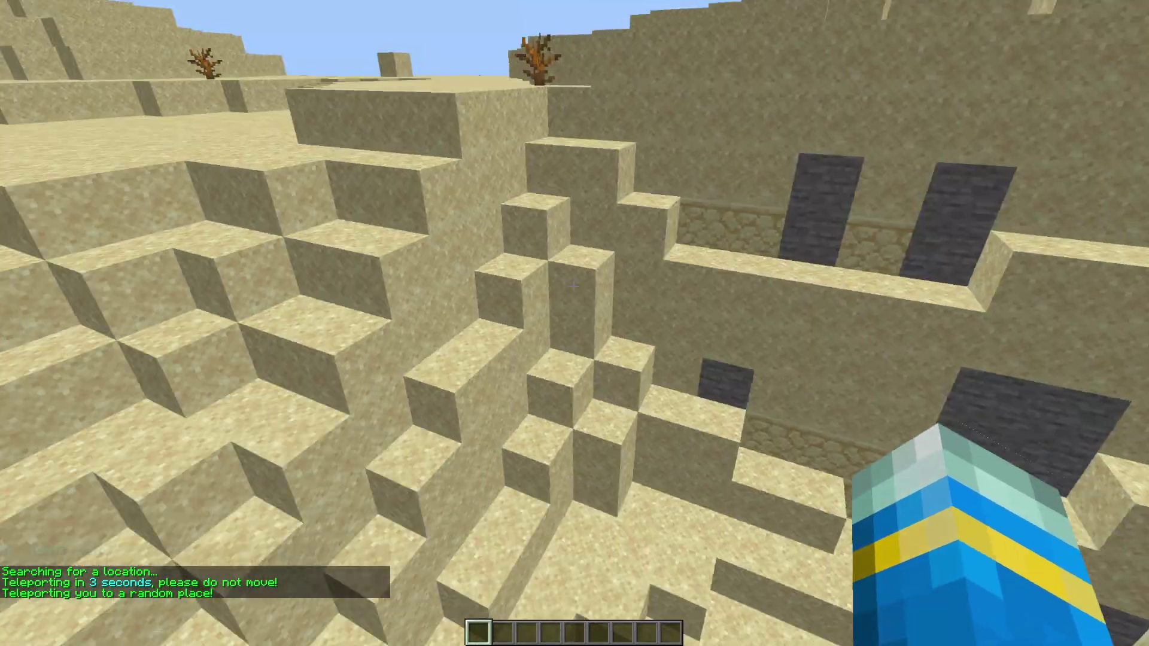
Step: Review the help categories in the chat history and list the home commands with /athelp homes
key(t)
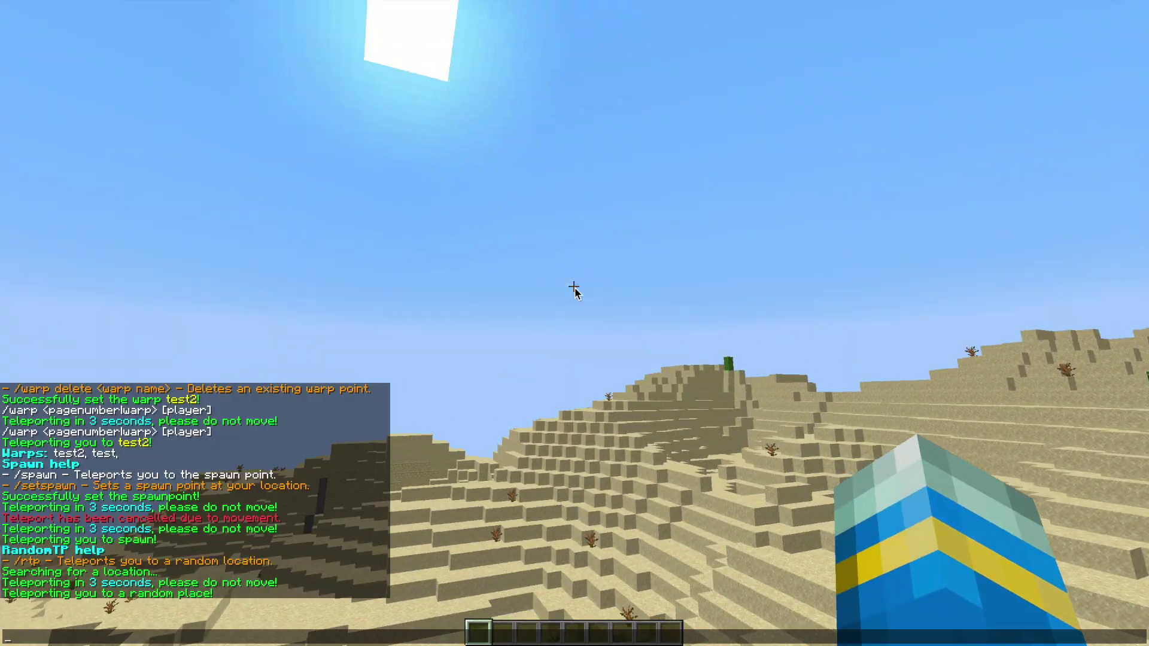
scroll(574, 290, up, 2)
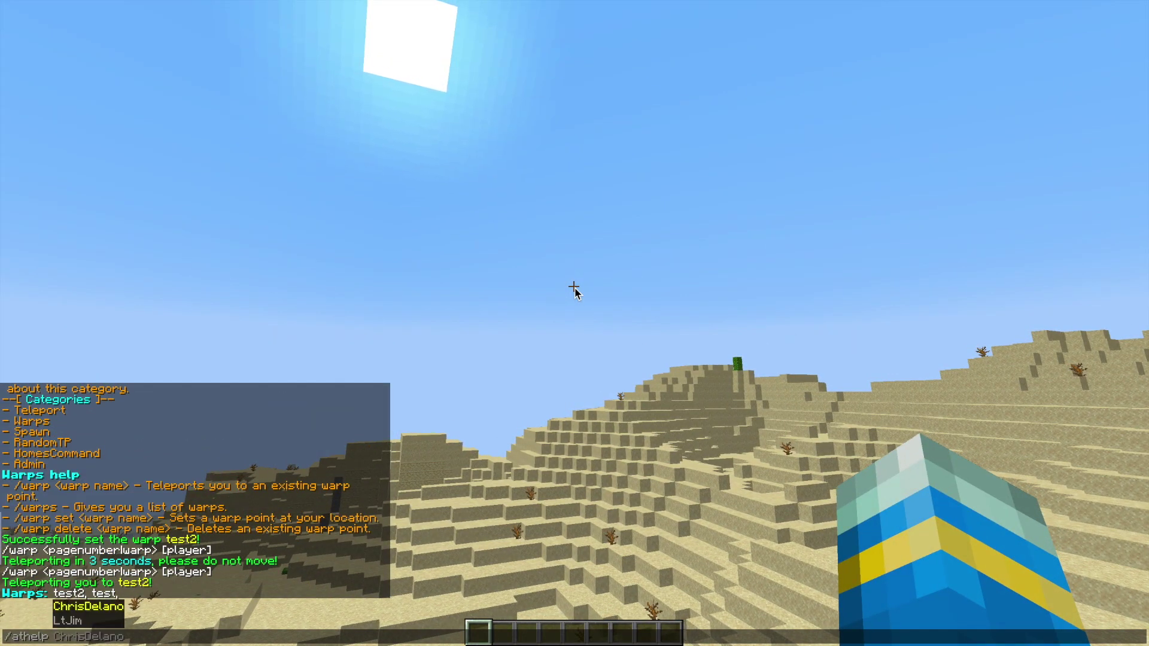
key(Escape)
key(t)
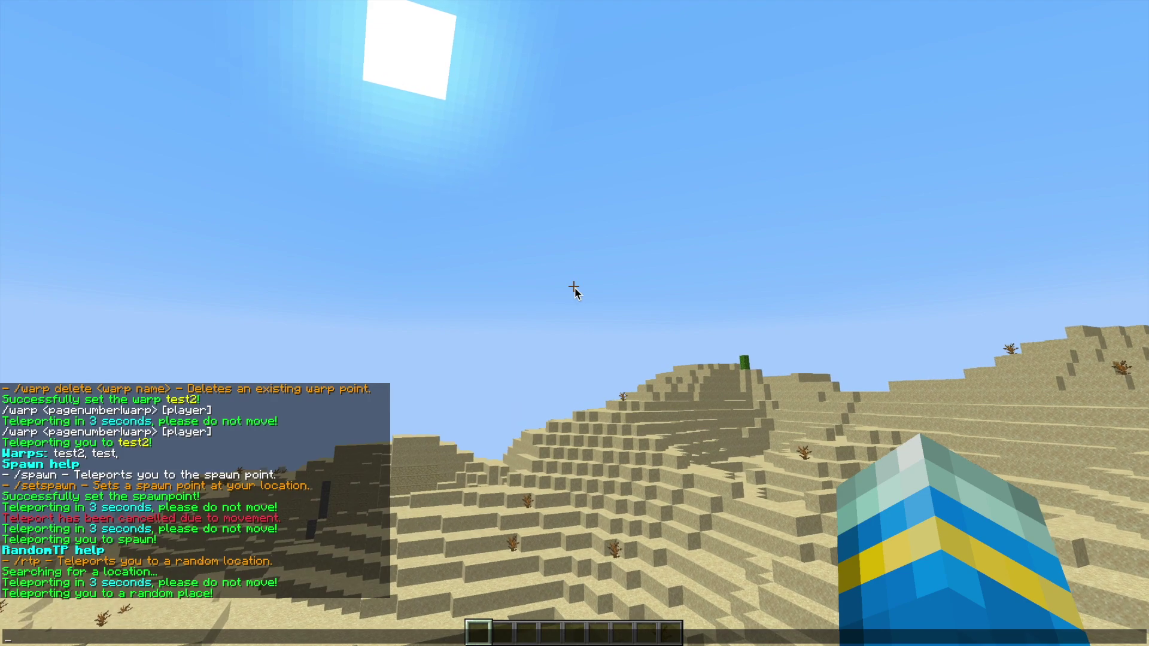
text(/athelp homes)
key(Return)
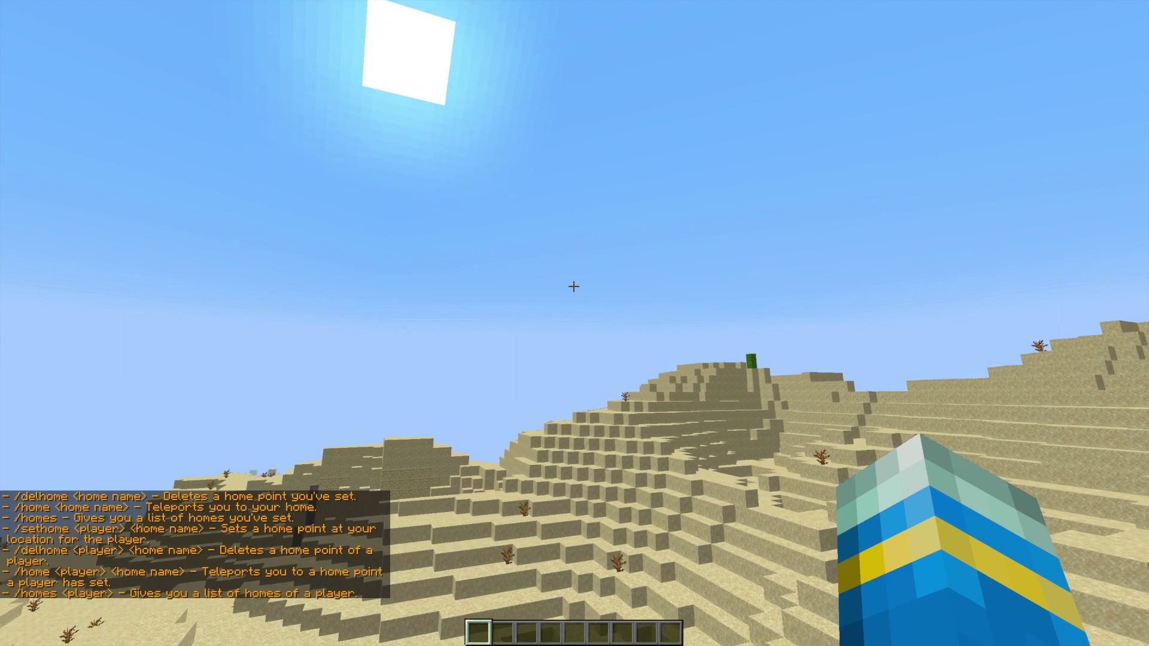
Step: Set a home point named test11 at the current location with /sethome
text(/sethome test)
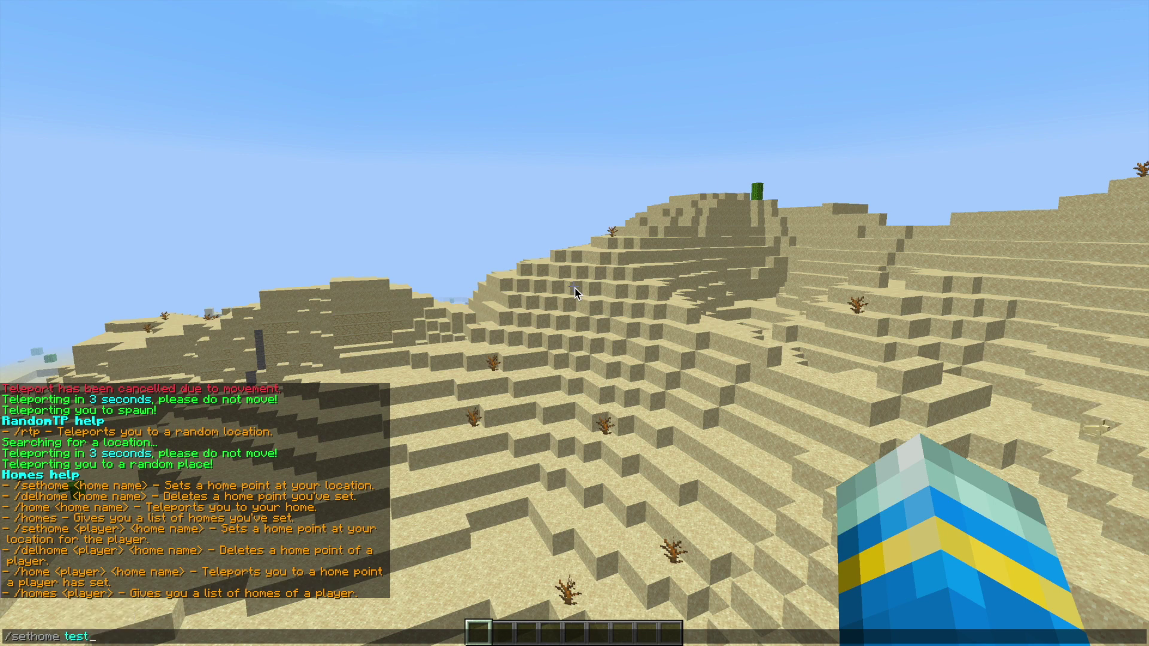
text(1)
key(Return)
Step: List the existing home points with /homes
key(slash)
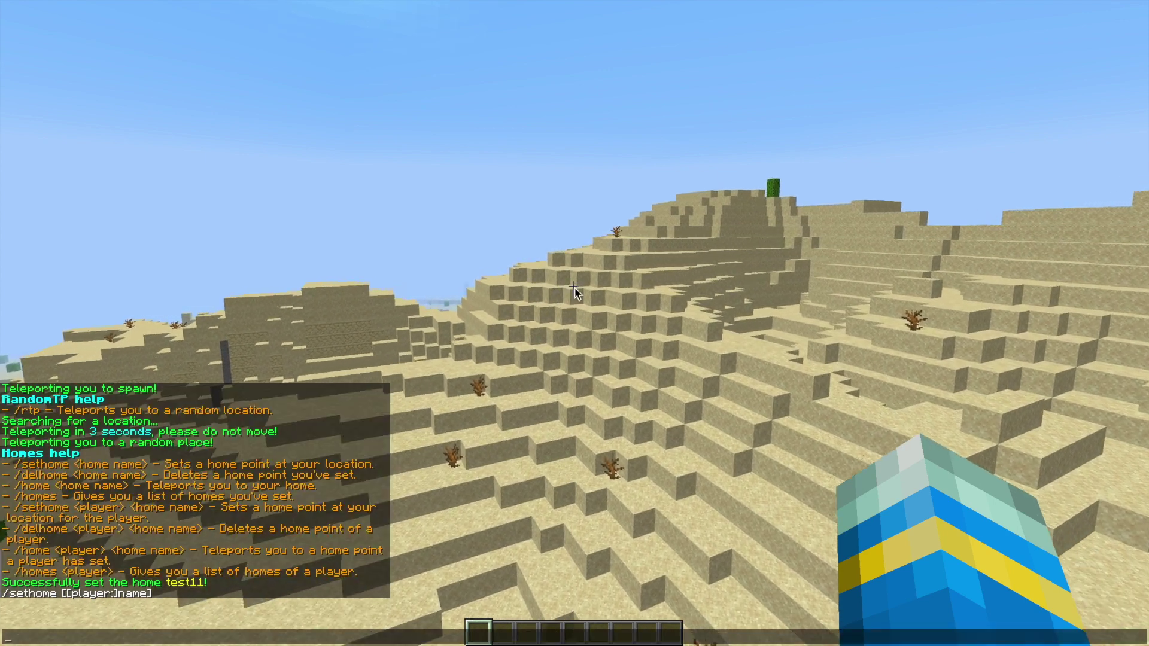
text(homes)
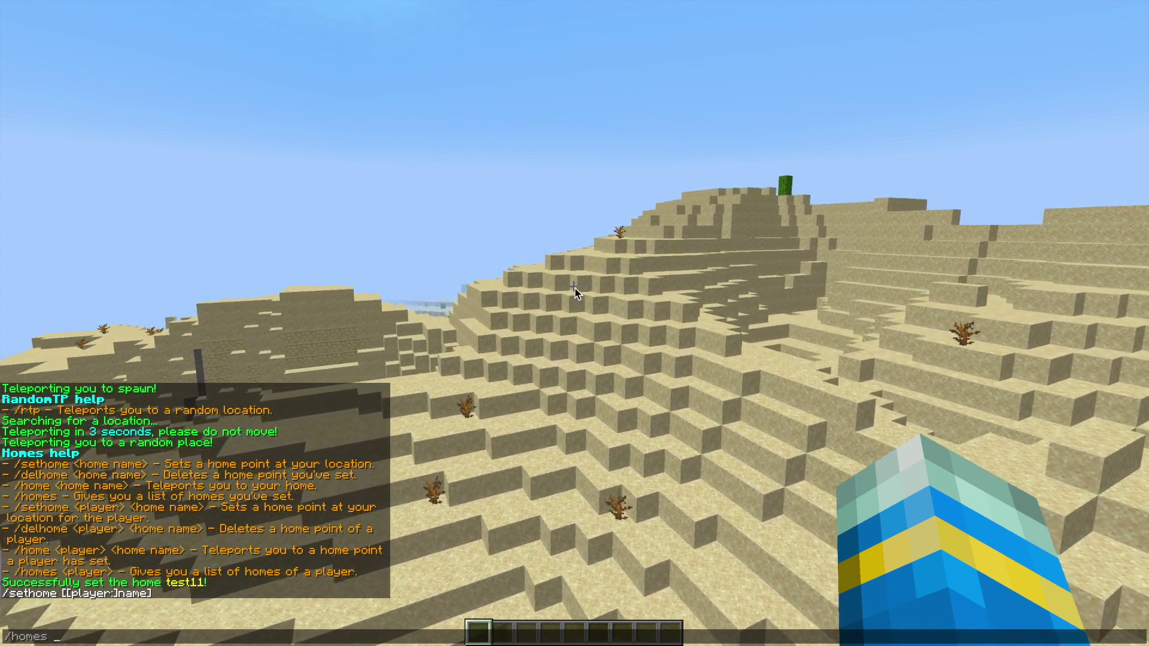
key(Return)
key(w)
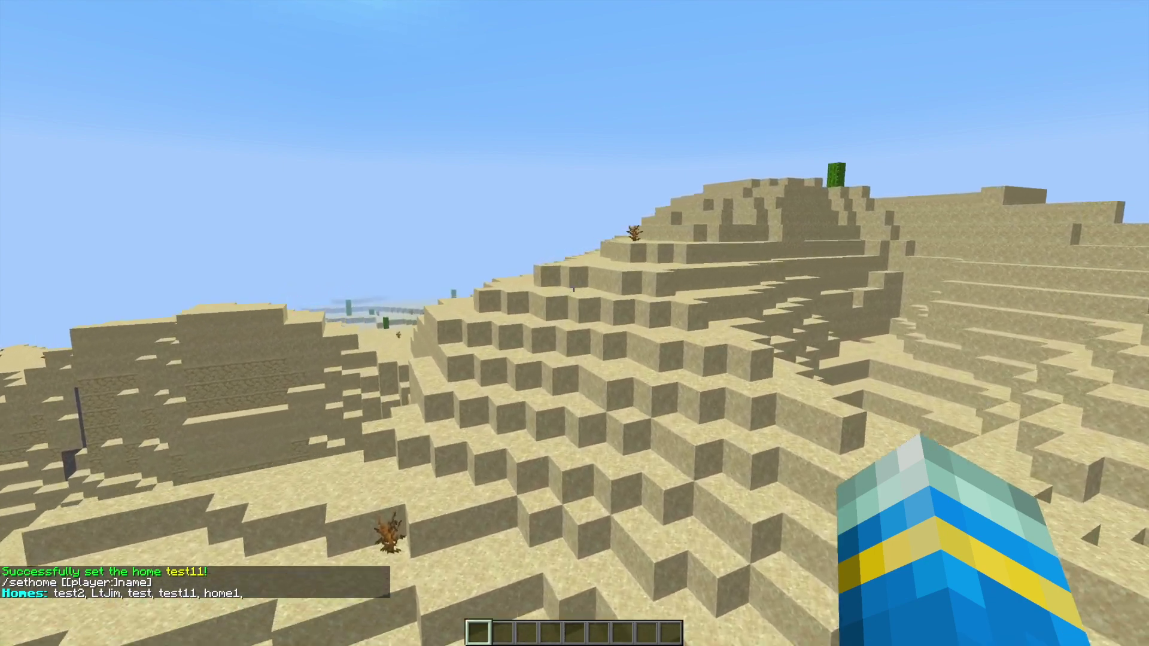
key(w)
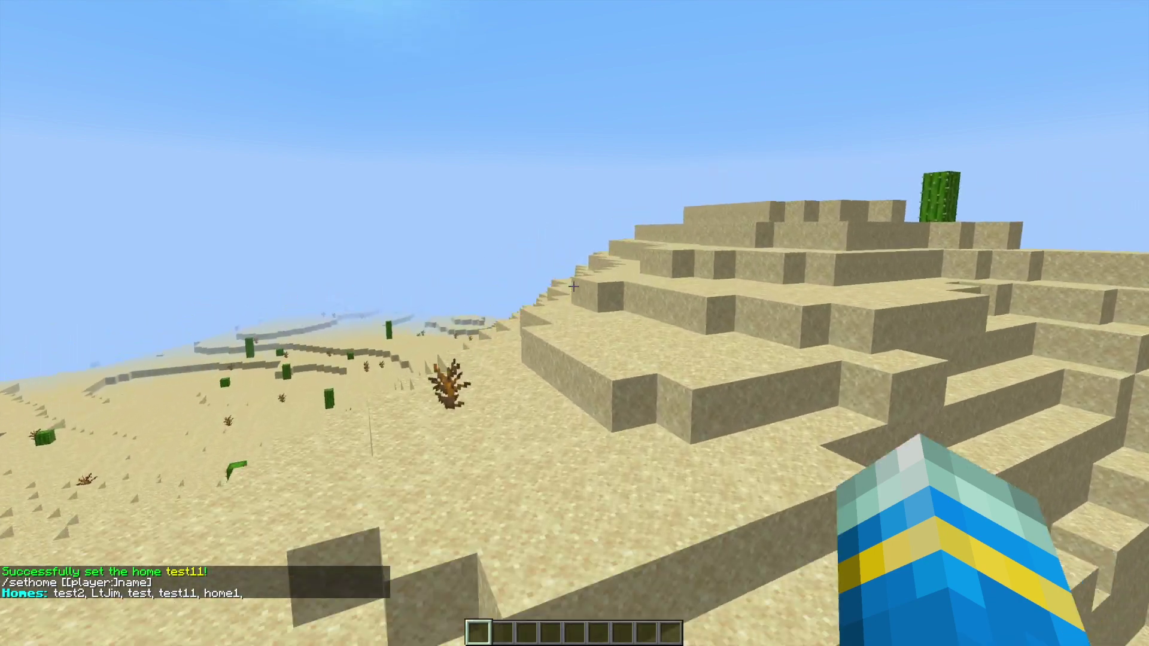
Step: Delete the home point named test with /delhome test
key(t)
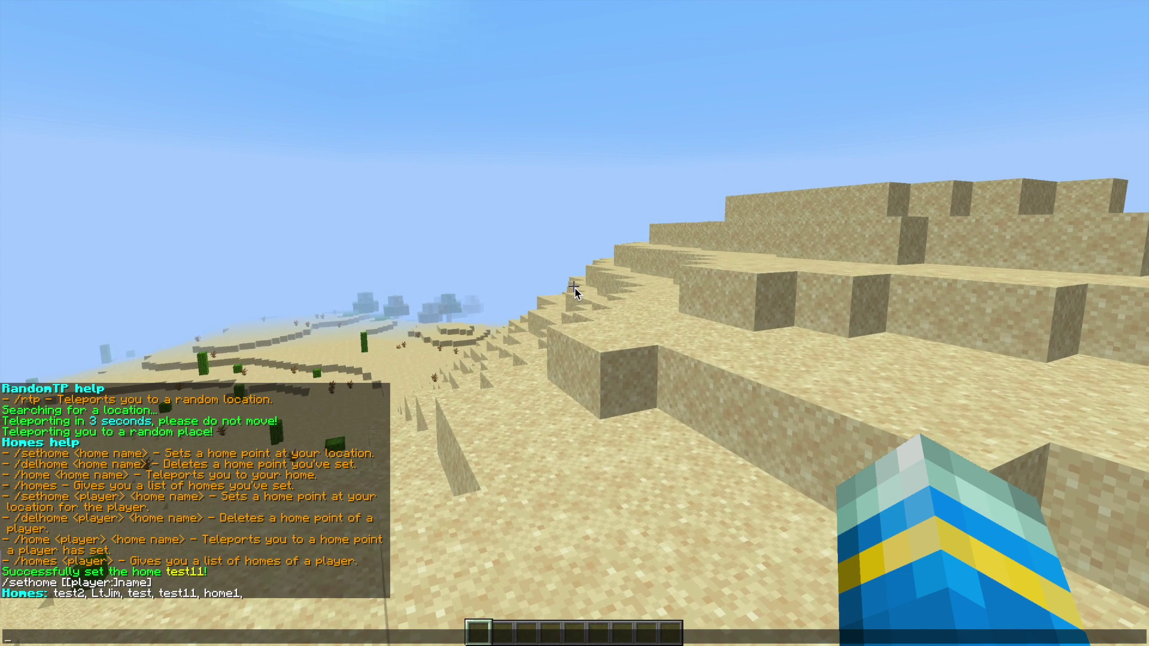
text(/delhome)
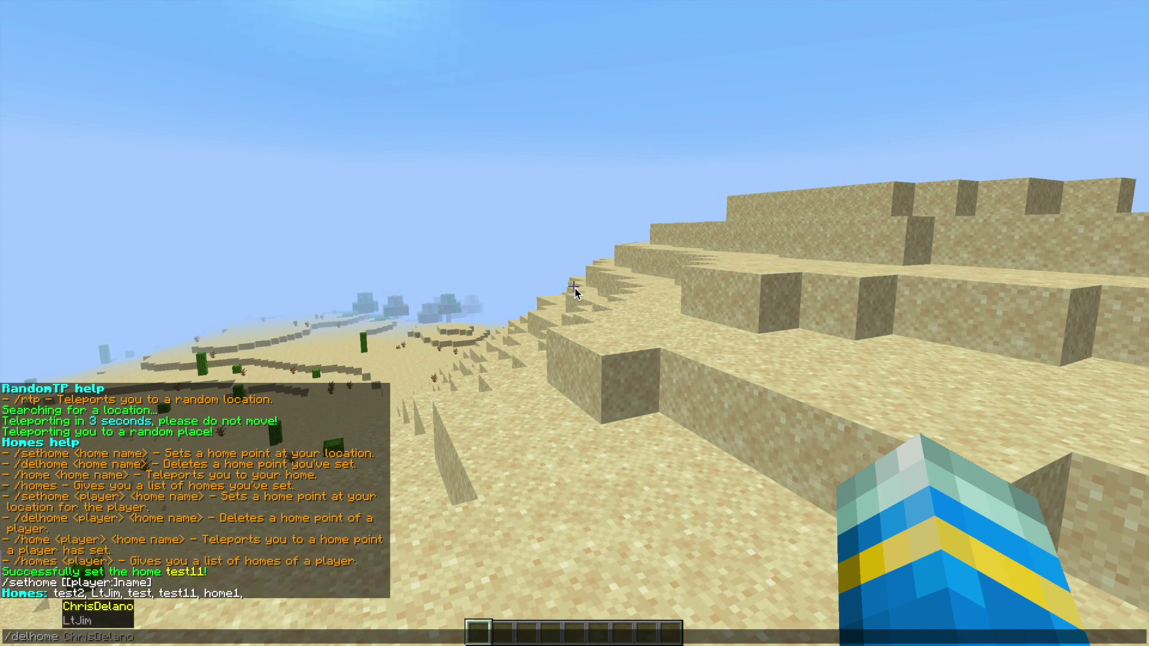
text(test)
key(Return)
Step: Try to teleport to the home point home1 with /home home1
key(t)
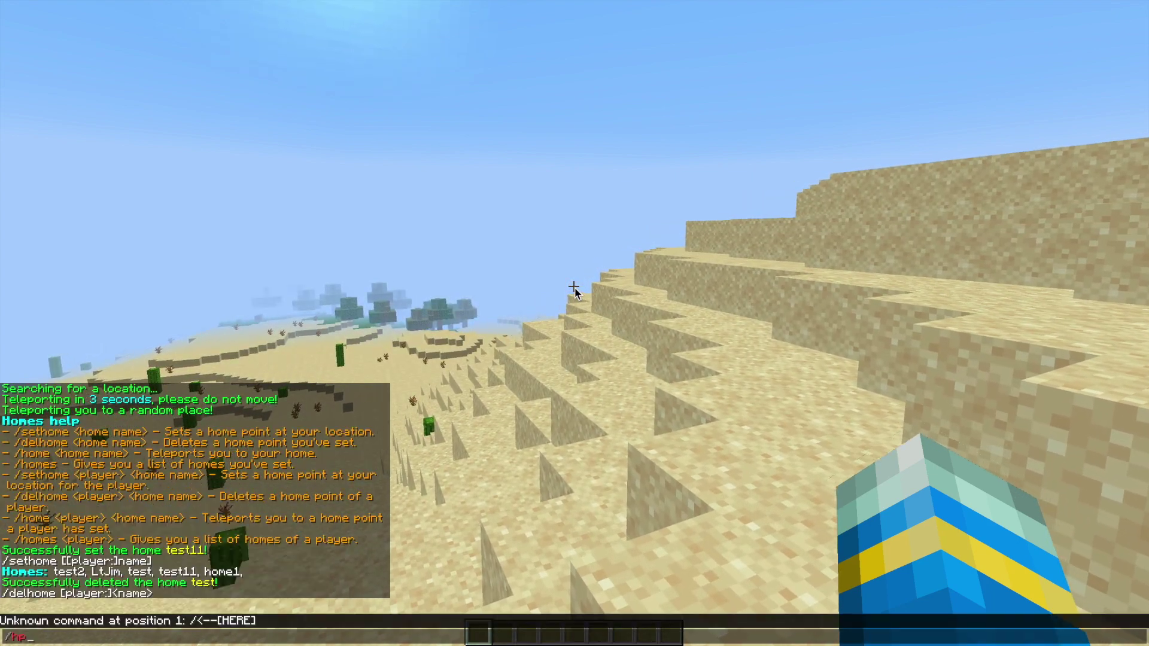
text(/home home1)
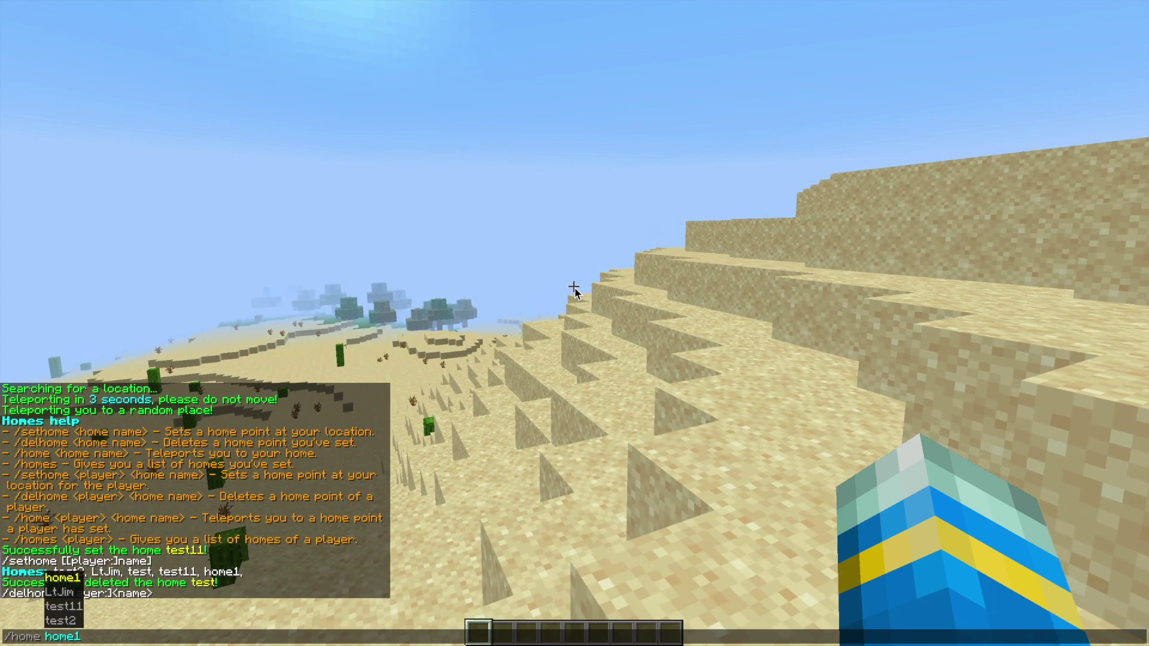
key(Return)
key(t)
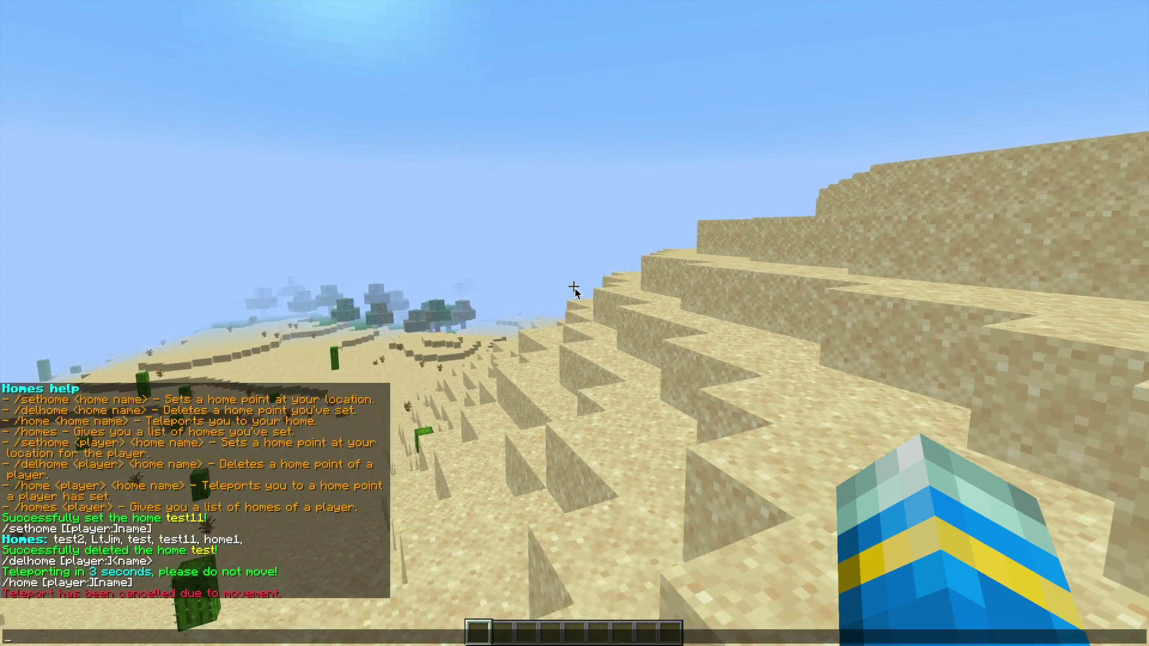
key(Escape)
Step: Check the help categories in the chat history and list the Admin commands with /athelp admin
key(slash)
text(athelp)
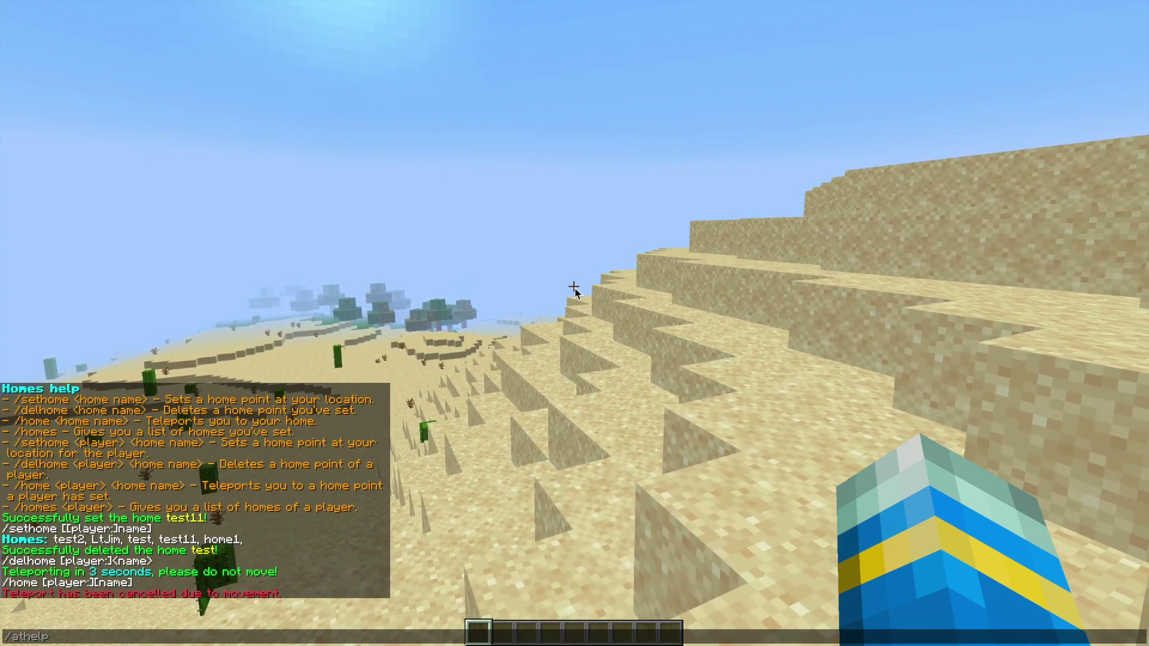
scroll(574, 291, up, 20)
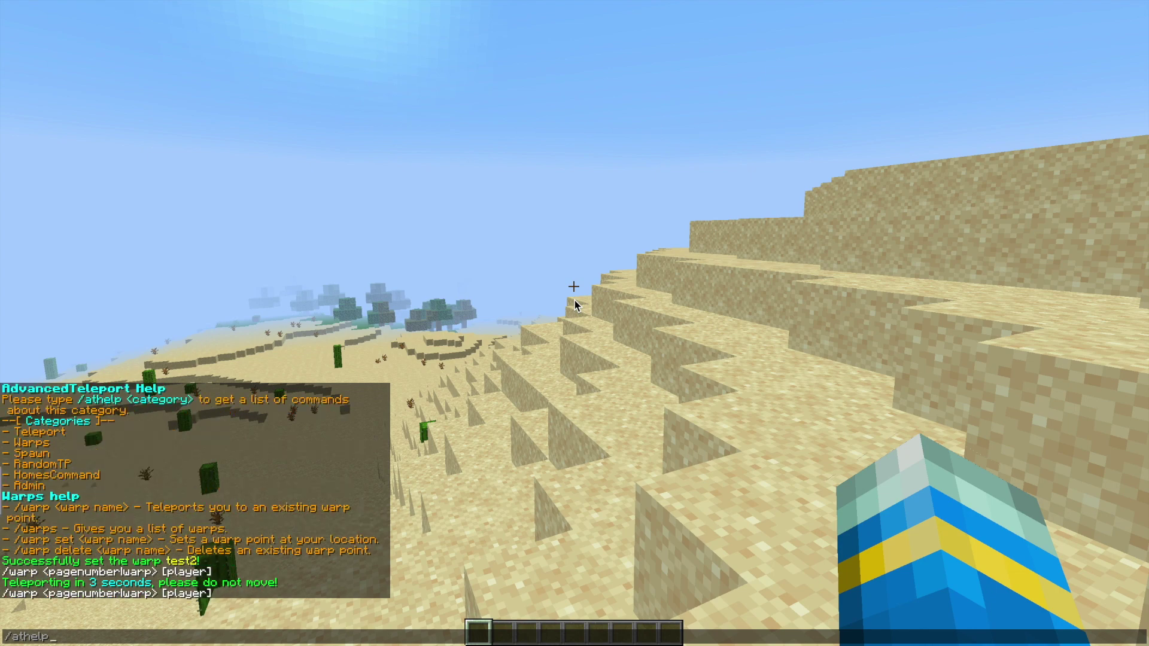
text(admin)
key(Return)
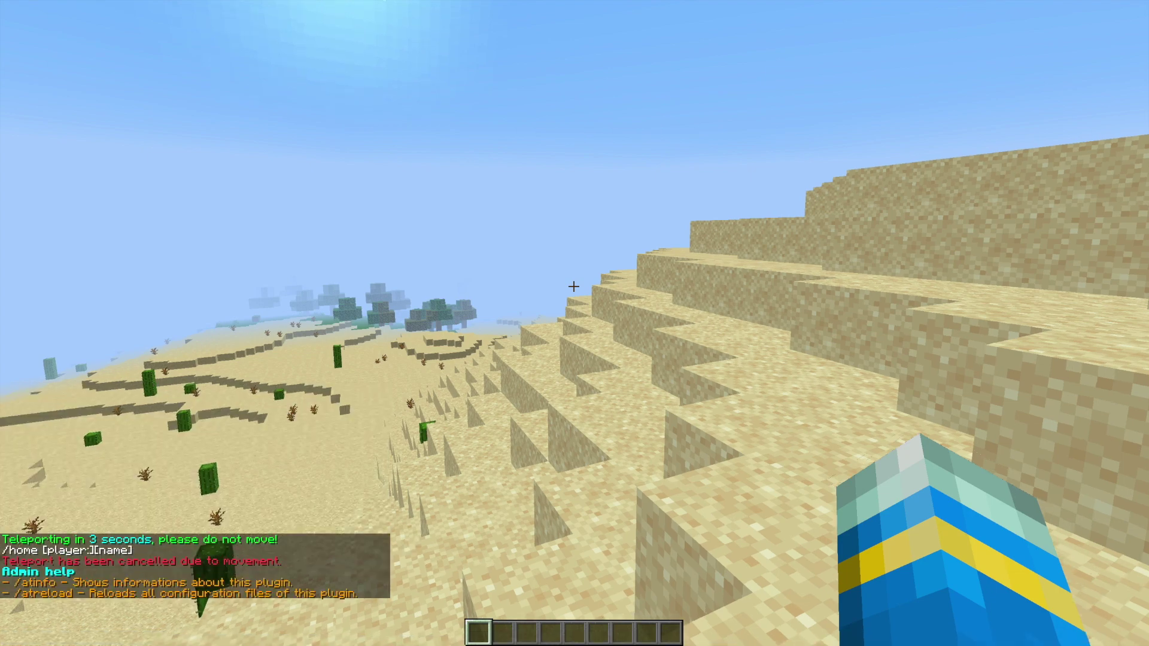
key(slash)
text(athelp)
key(Escape)
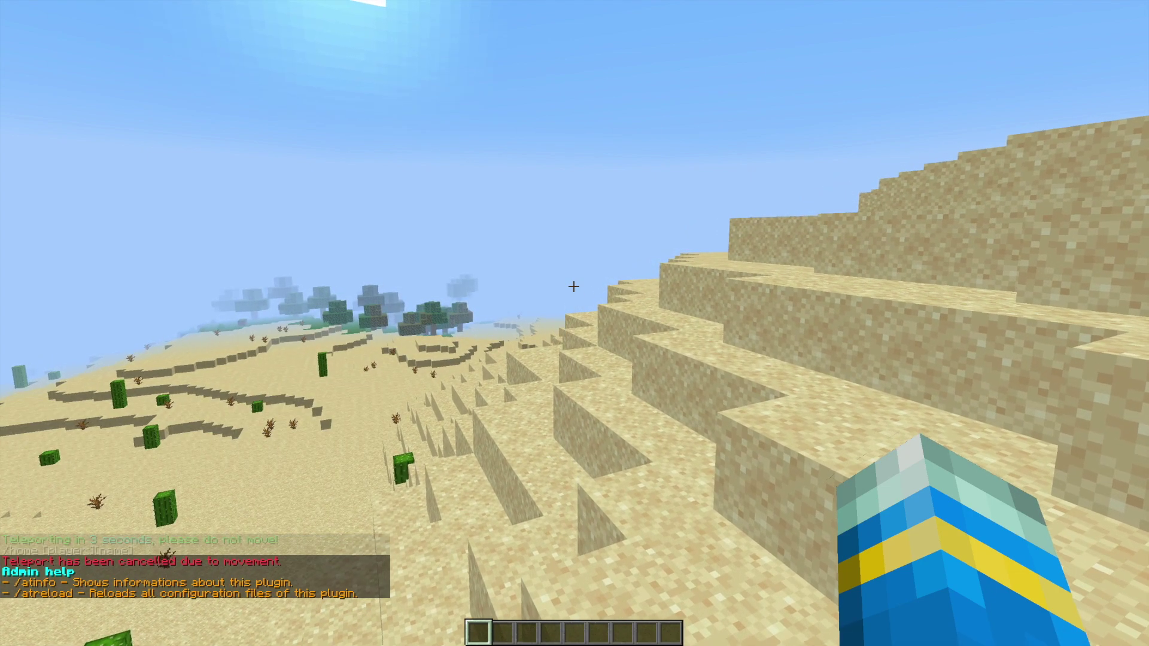
Step: Show the plugin's information with /atinfo
key(slash)
text(ati)
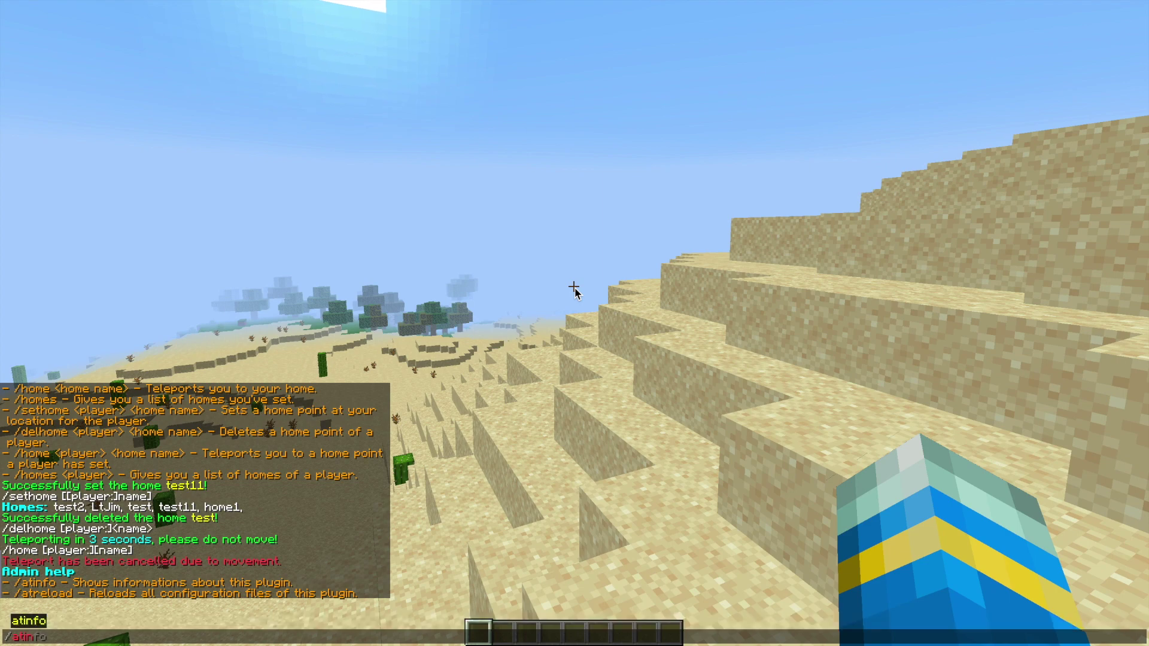
key(Tab)
key(Return)
Step: Reload the plugin's configuration files with /atreload
key(t)
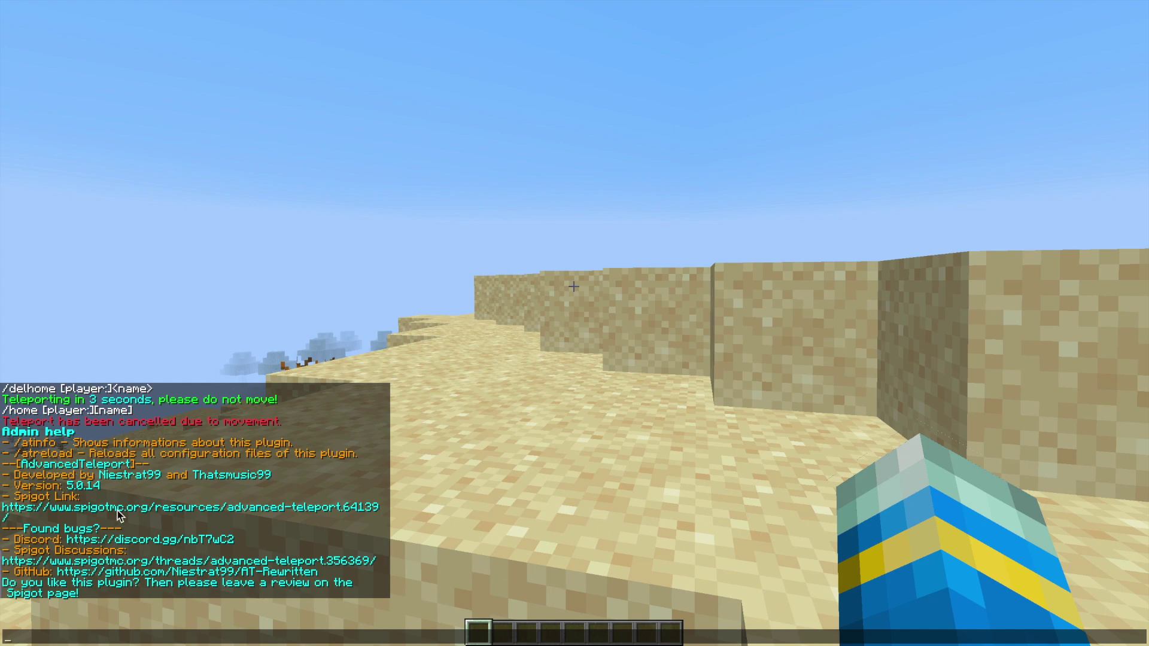
text(/atreload)
key(Return)
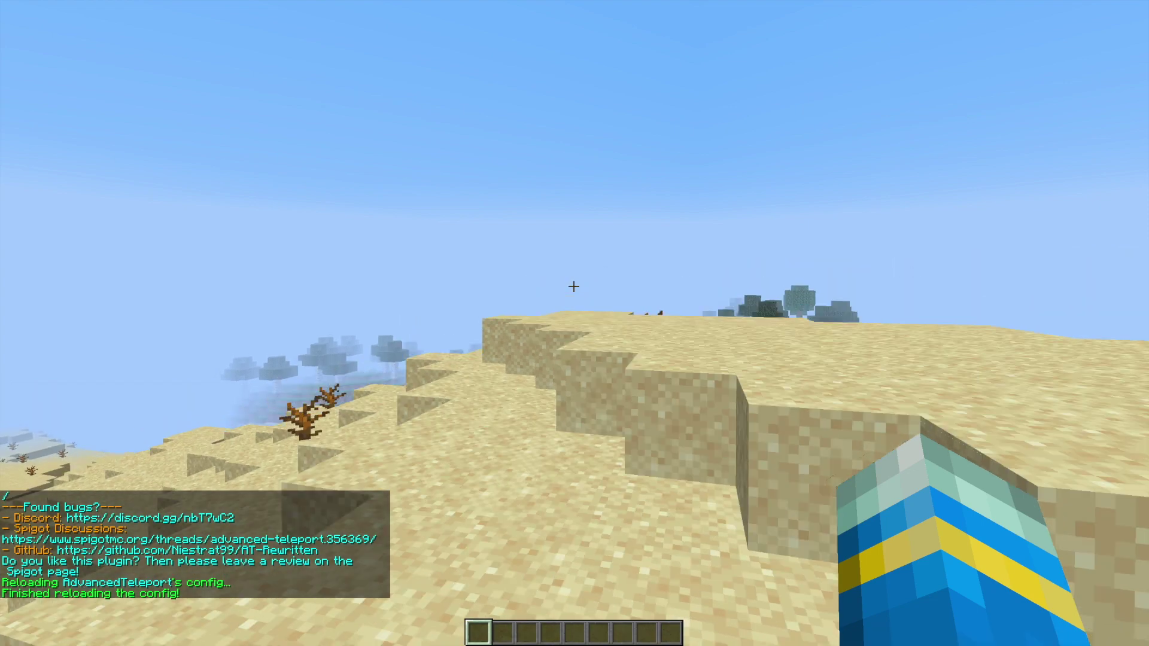
key(w)
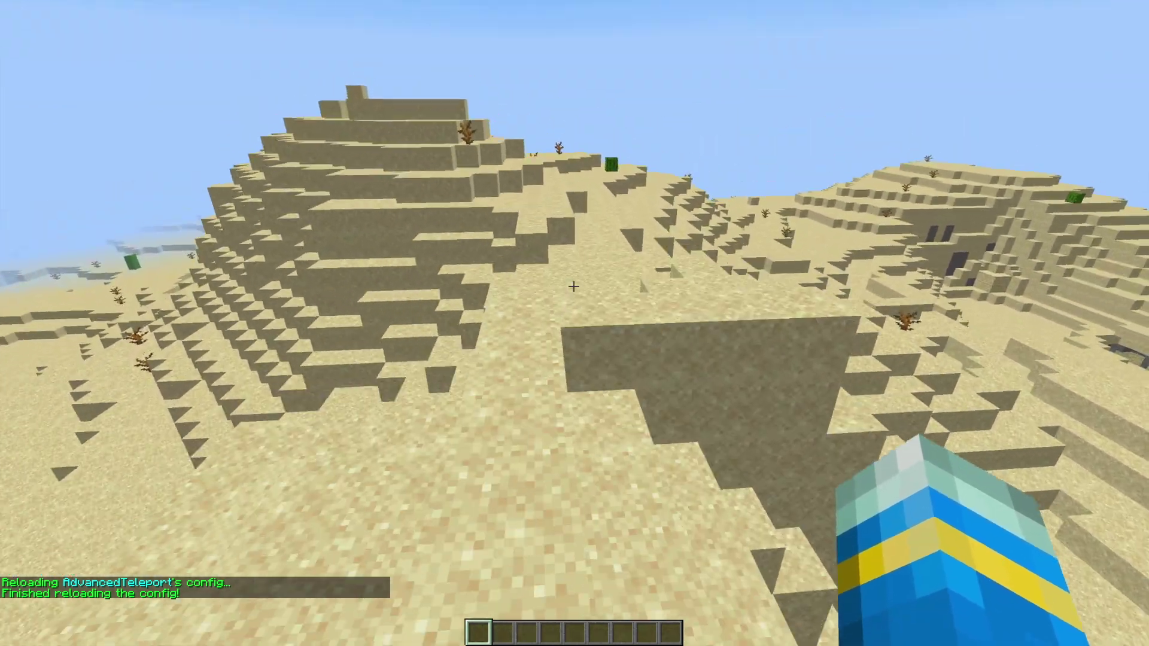
key(w)
key(w)
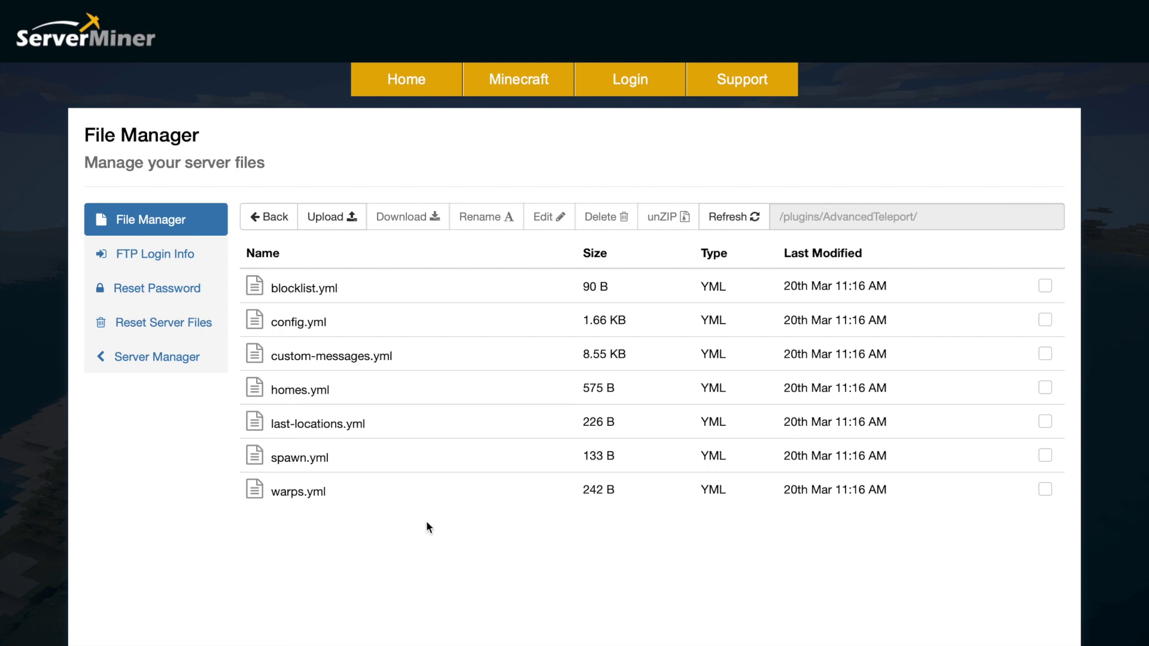
Step: Open config.yml from the AdvancedTeleport plugin folder and examine its features, timers and booleans settings
click(386, 326)
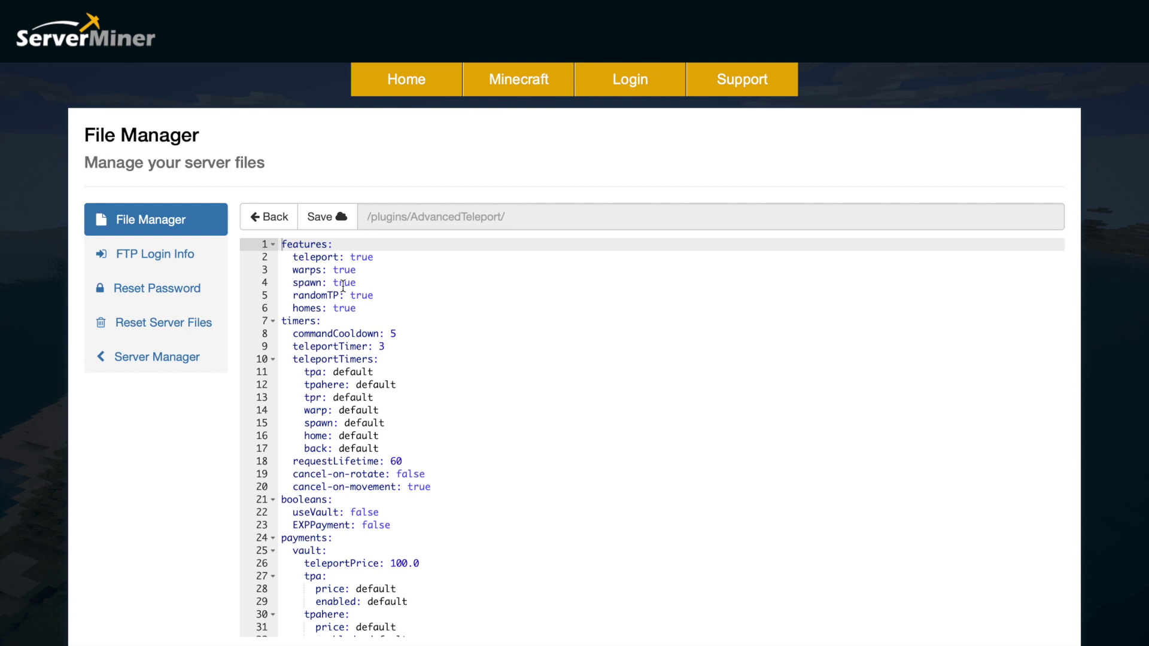
scroll(343, 287, down, 2)
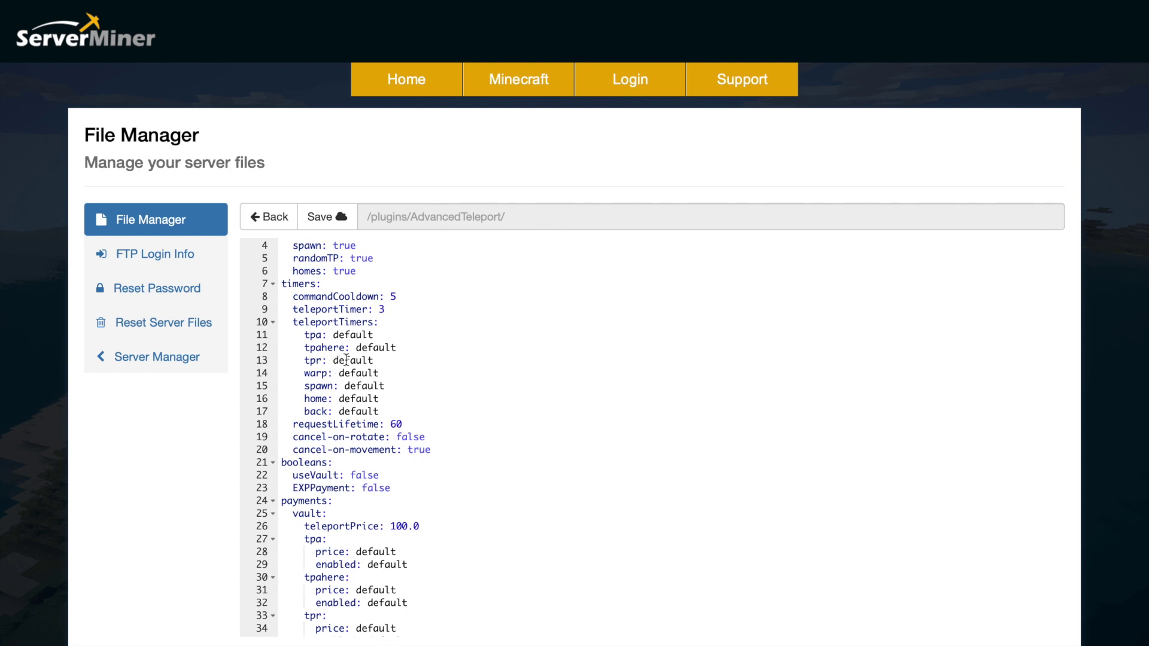
scroll(346, 359, down, 3)
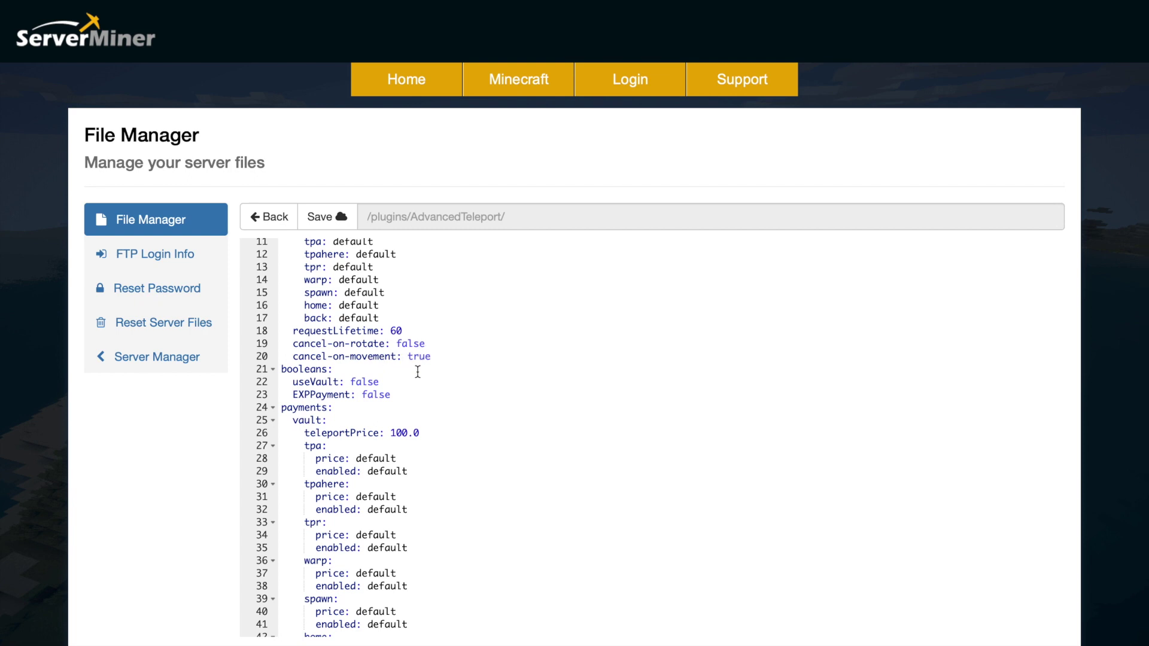
scroll(417, 372, down, 2)
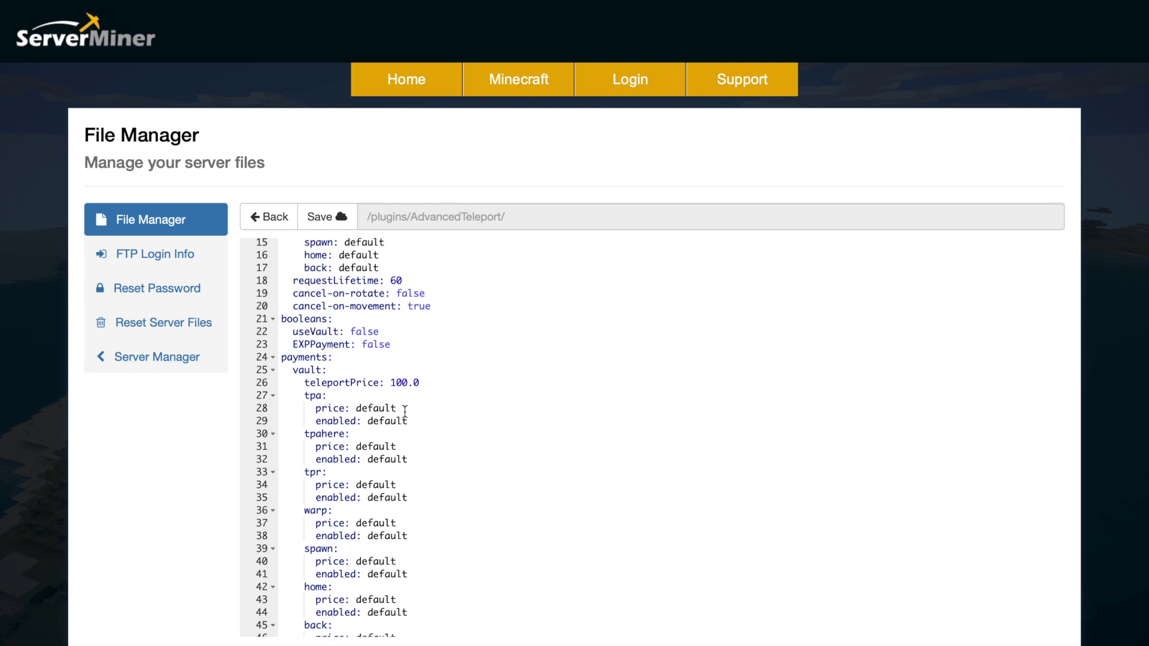
Step: Examine the vault and exp teleport prices and the per-command entries in the payments section
scroll(378, 385, down, 1)
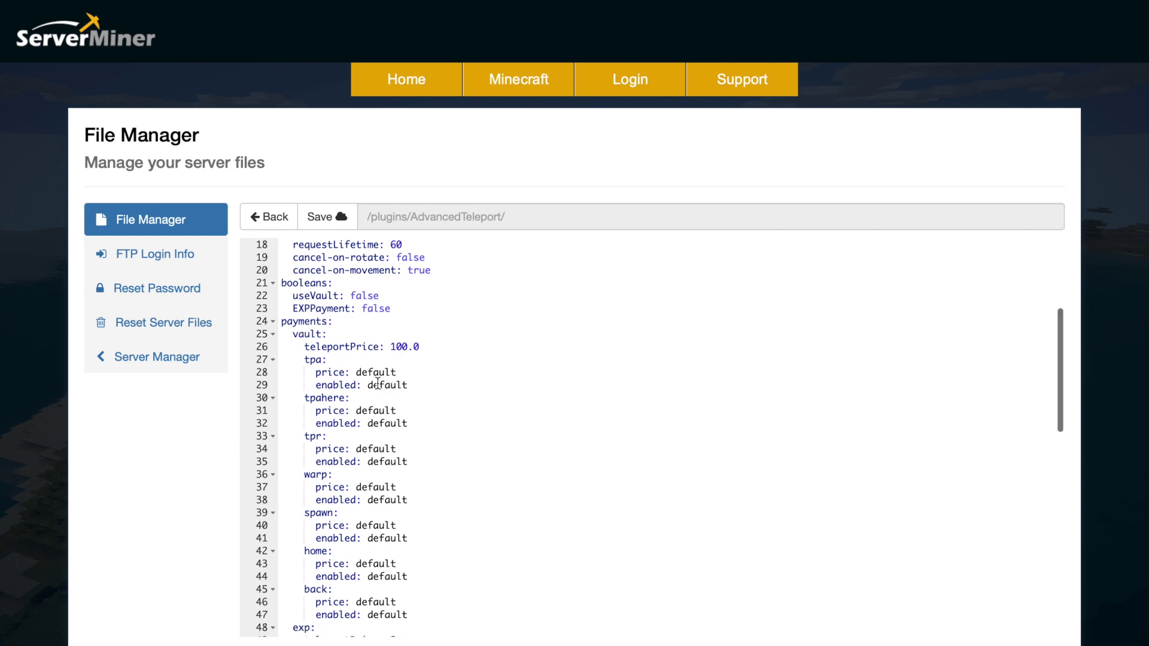
scroll(377, 384, down, 2)
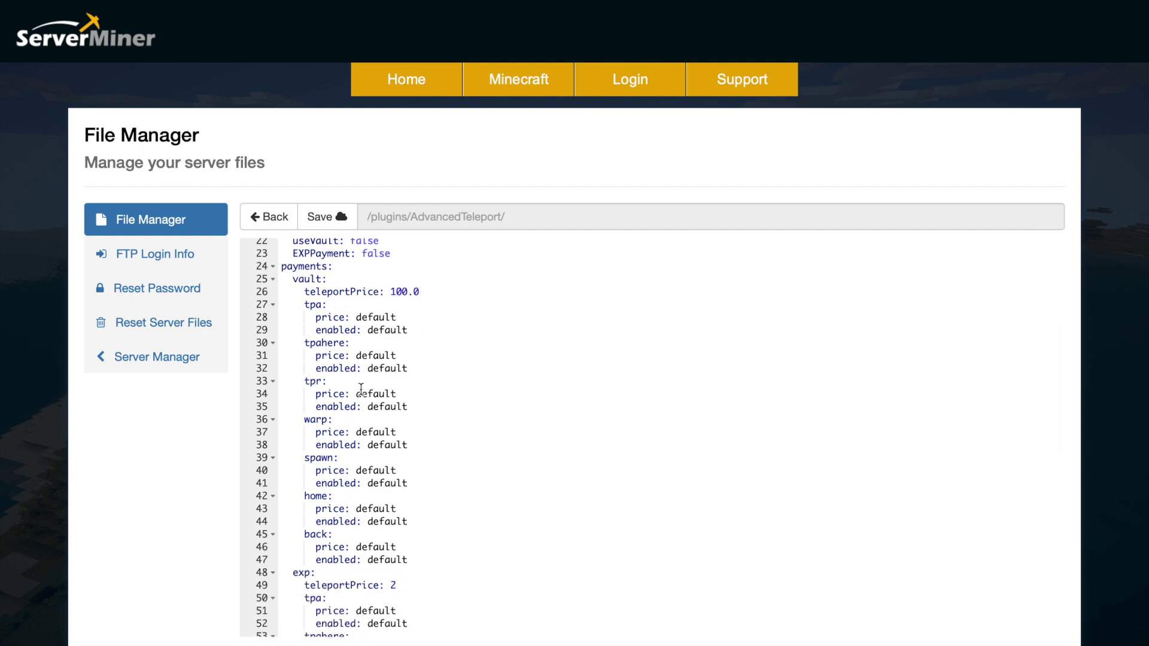
scroll(355, 394, down, 1)
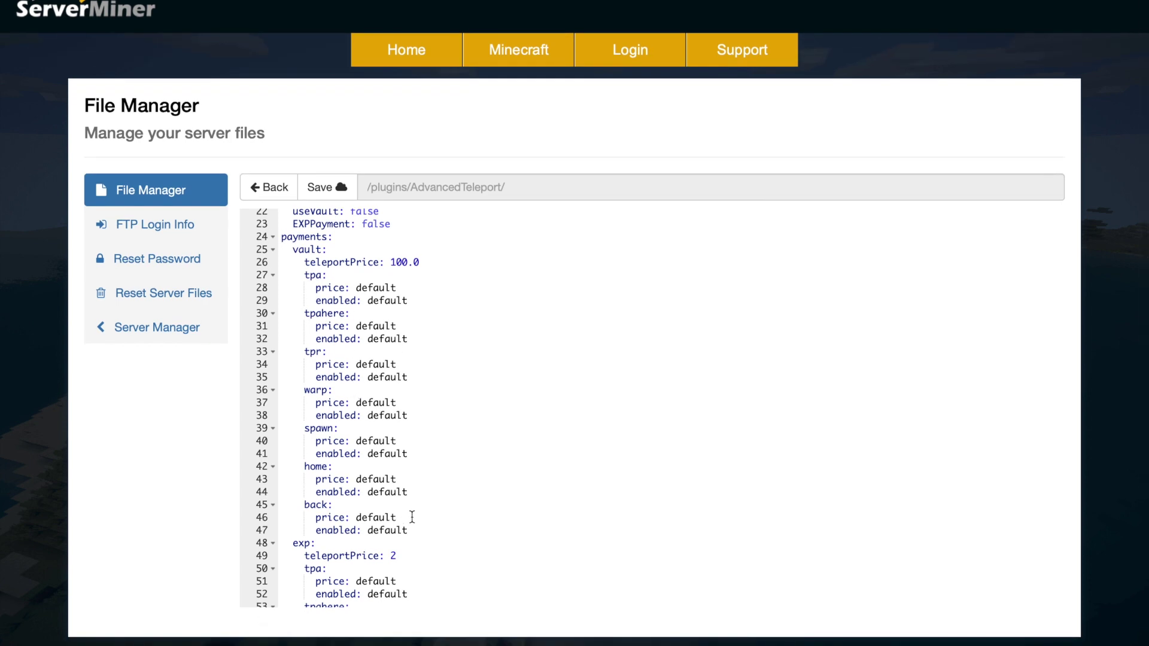
scroll(405, 492, down, 5)
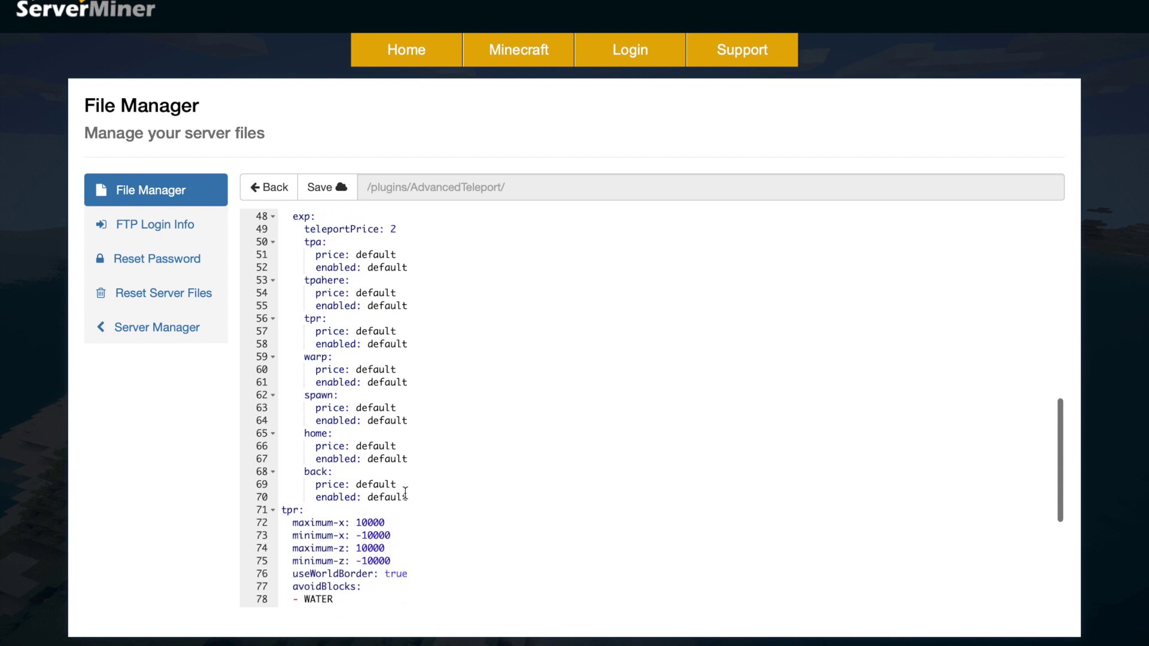
scroll(405, 491, up, 1)
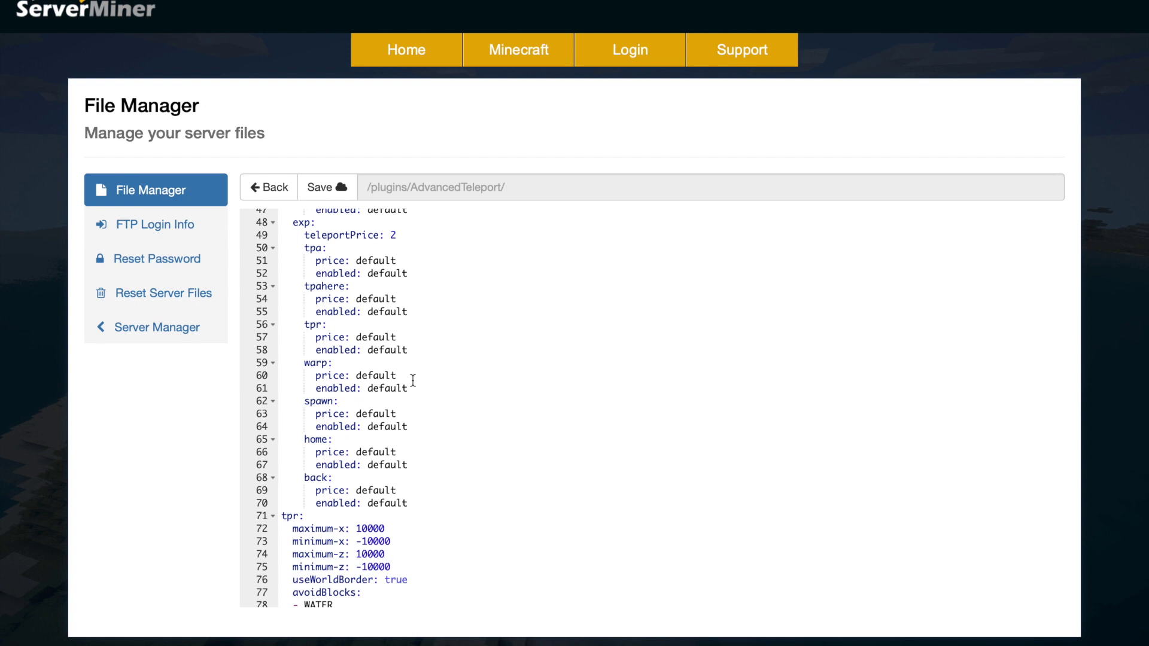
Step: Review the tpr, distance-limiter and back sections of config.yml, and return to the plugin's file list
scroll(362, 475, down, 7)
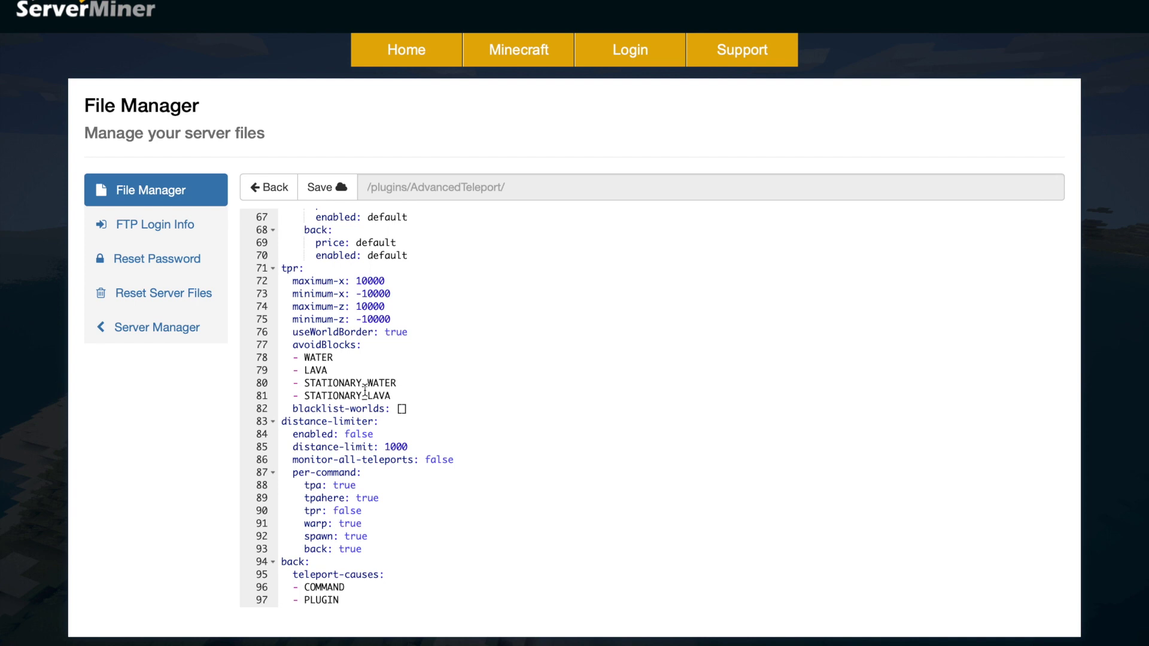
scroll(365, 389, down, 1)
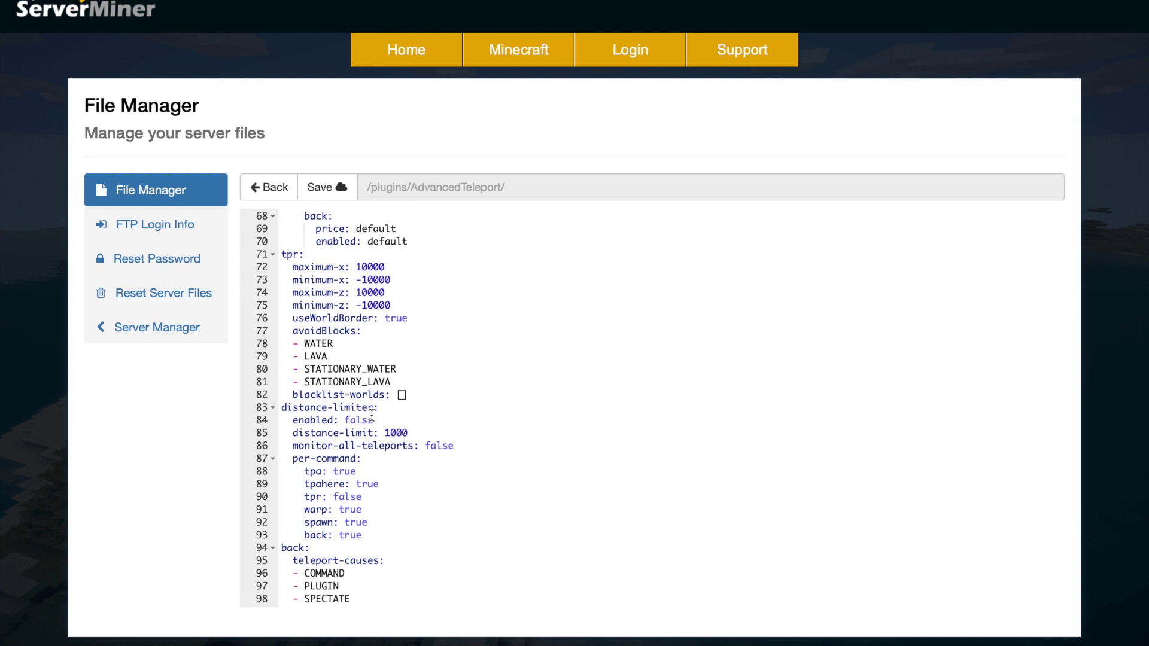
scroll(376, 536, down, 1)
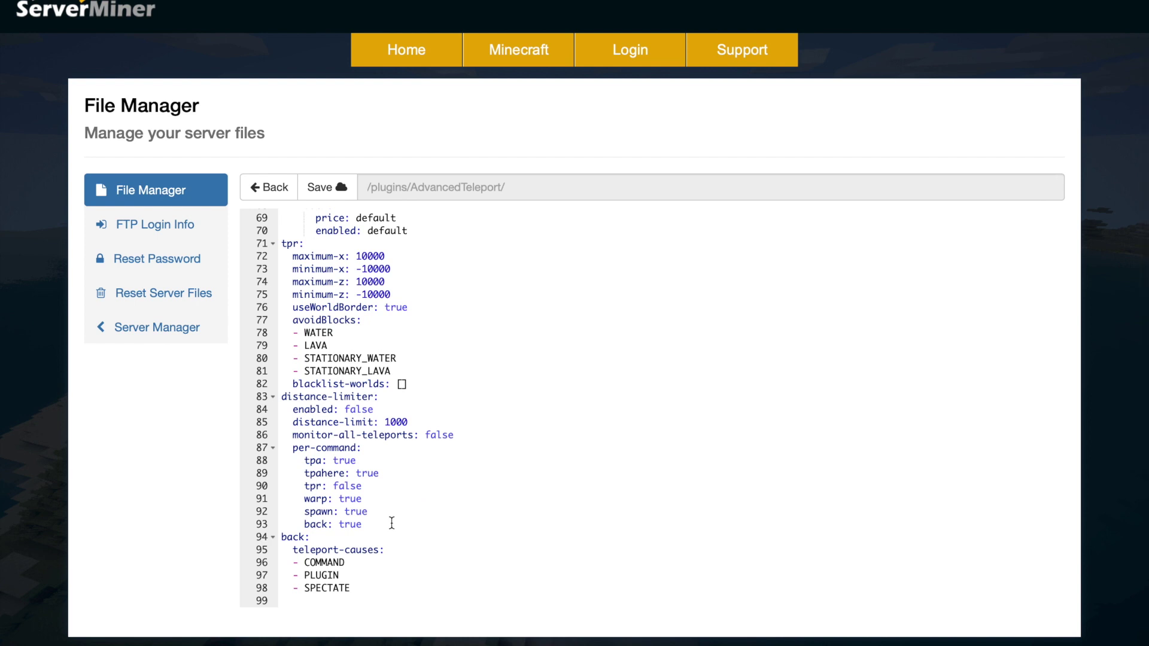
click(265, 187)
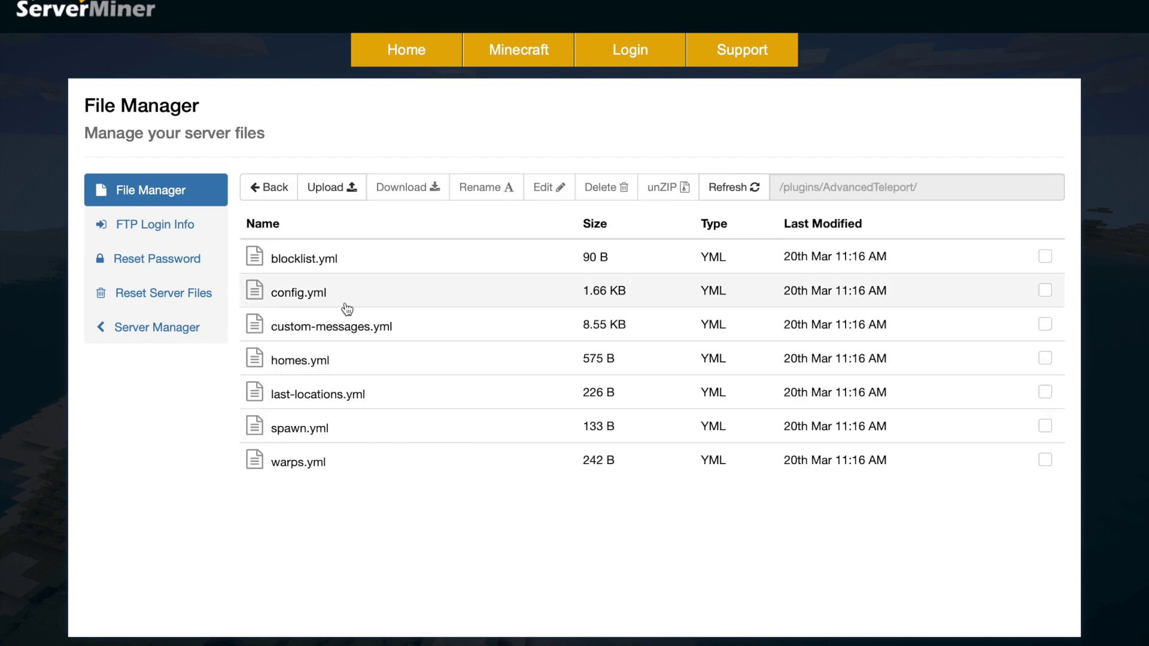
Step: Open custom-messages.yml, look through its teleport, error and help messages, and return to the plugin's file list
click(347, 324)
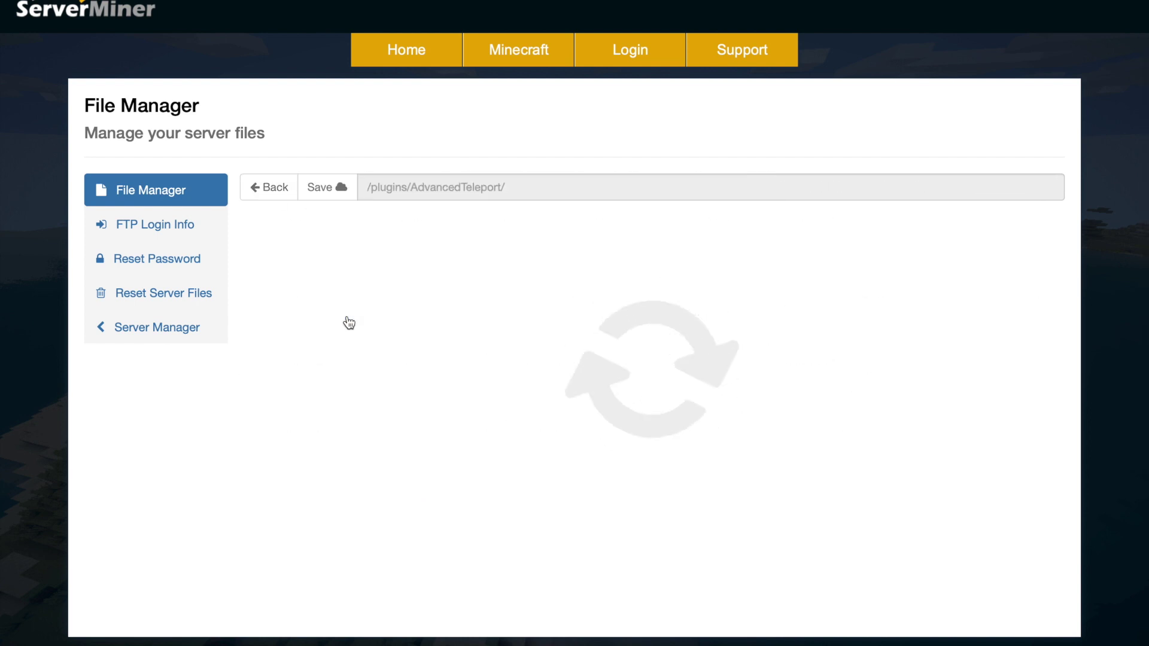
scroll(348, 320, down, 15)
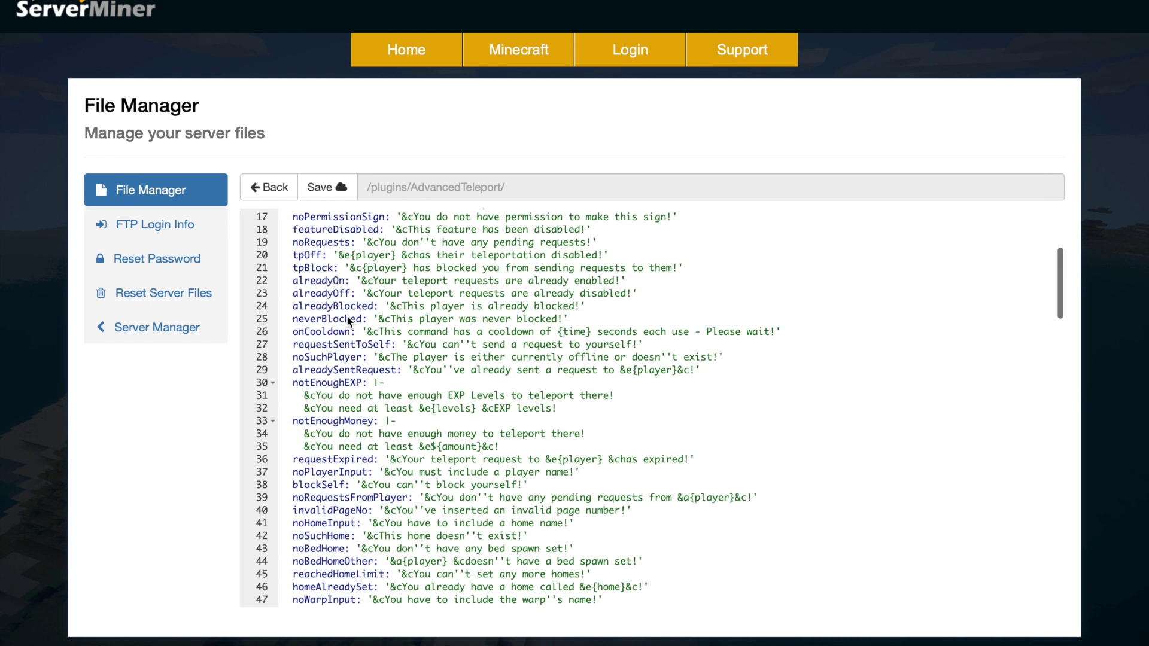
scroll(347, 315, down, 15)
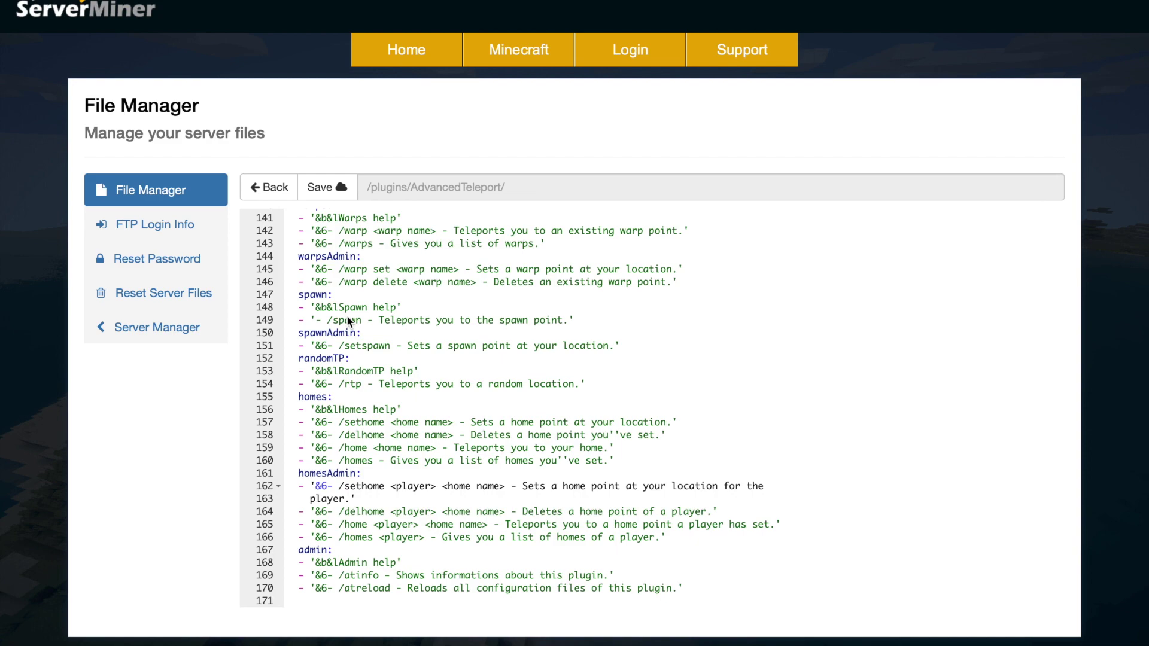
scroll(346, 314, up, 20)
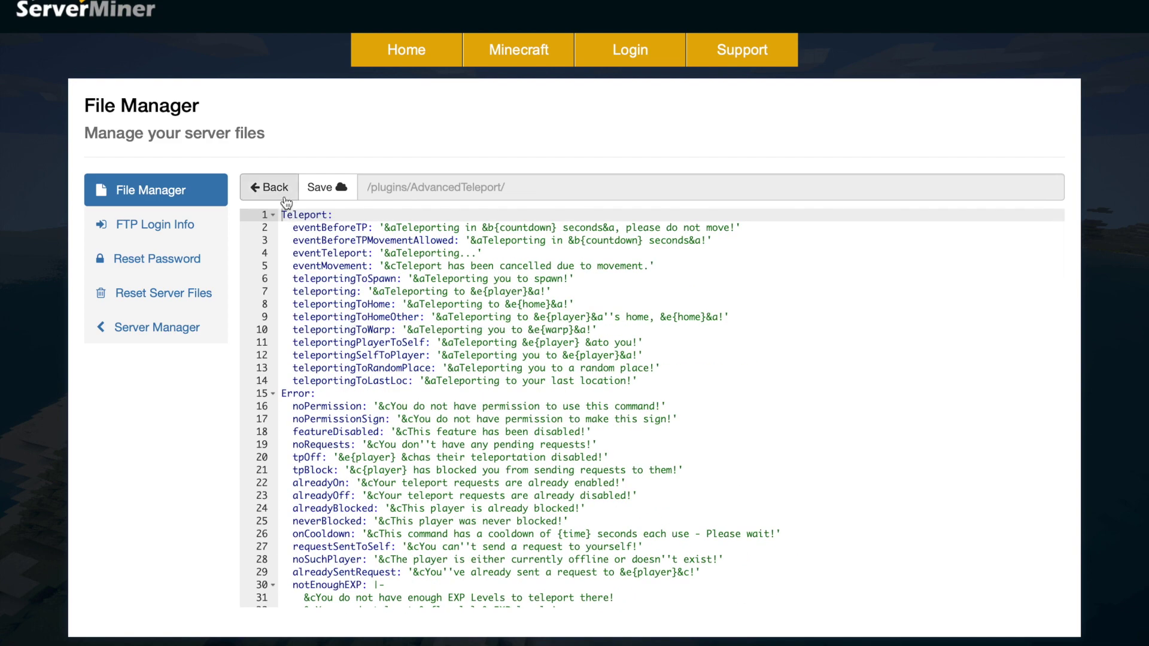
click(277, 188)
scroll(211, 103, up, 2)
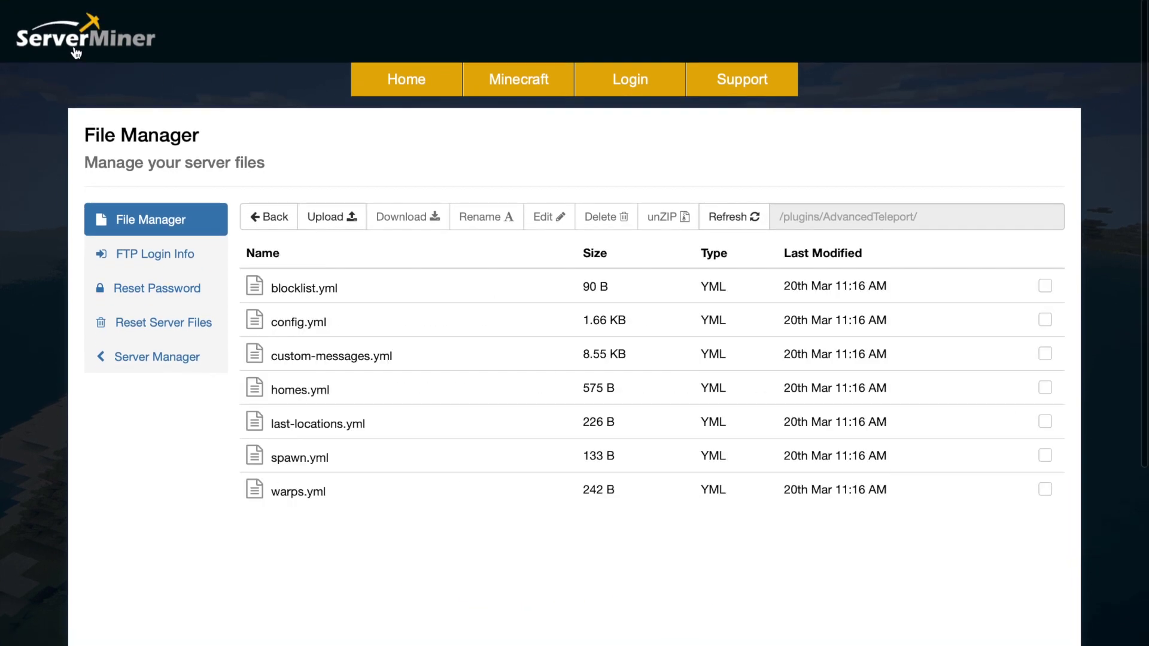
Step: Switch to the Advanced Teleport resource page on SpigotMC and look through its overview, sign guides, updates and reviews
click(92, 48)
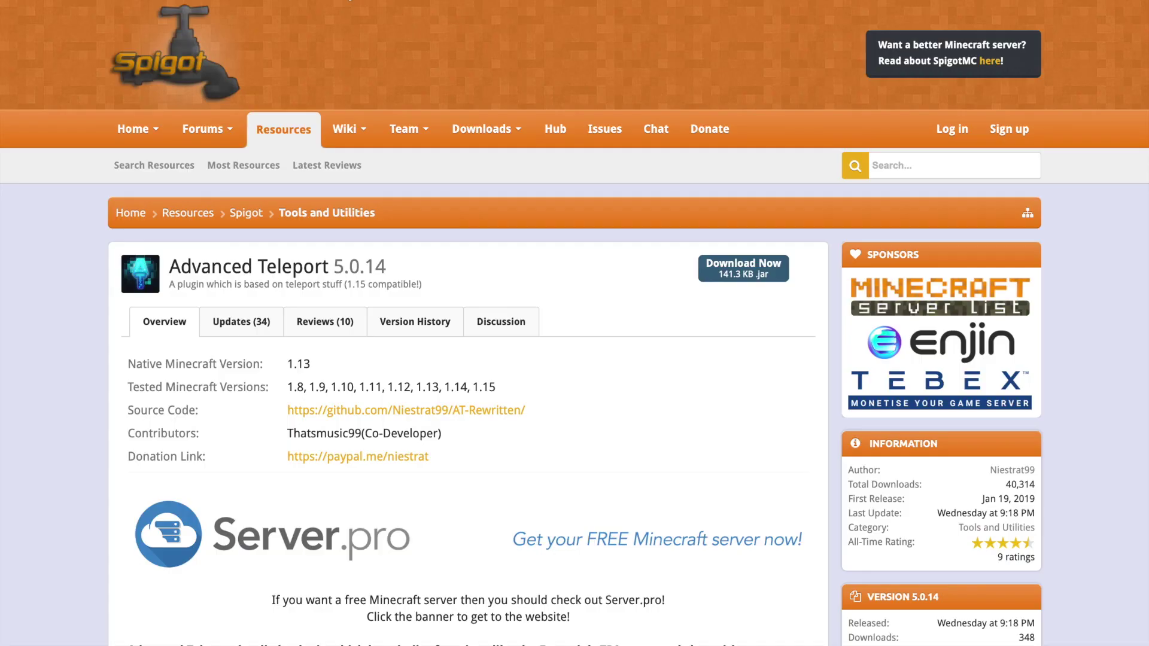
scroll(497, 358, down, 20)
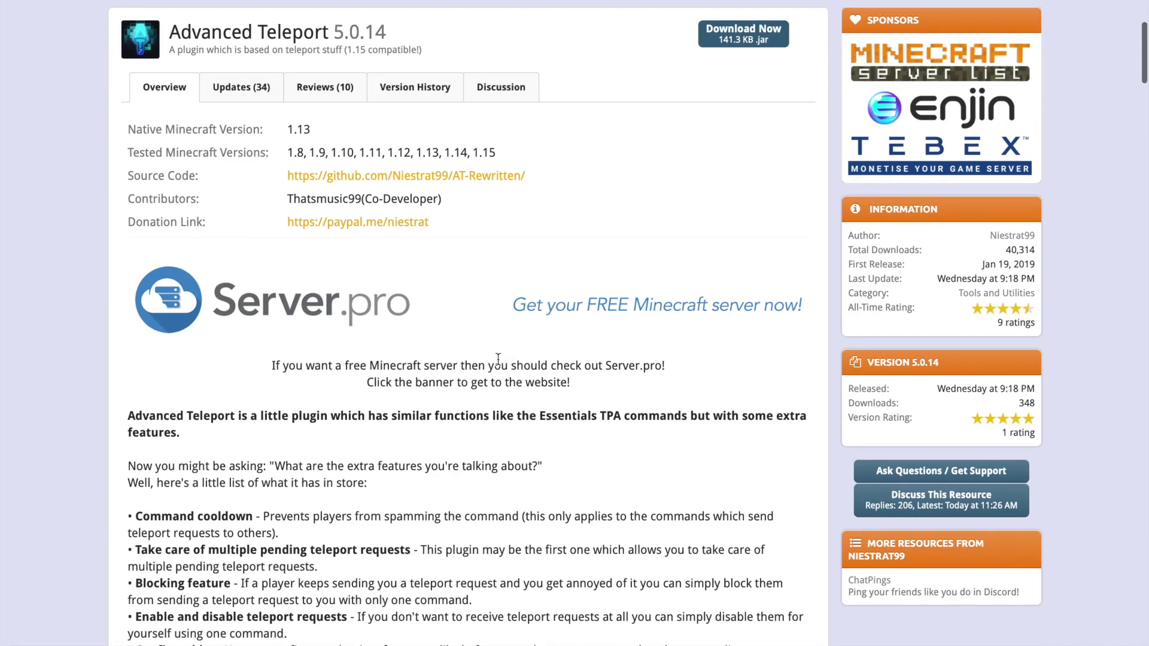
scroll(498, 359, down, 20)
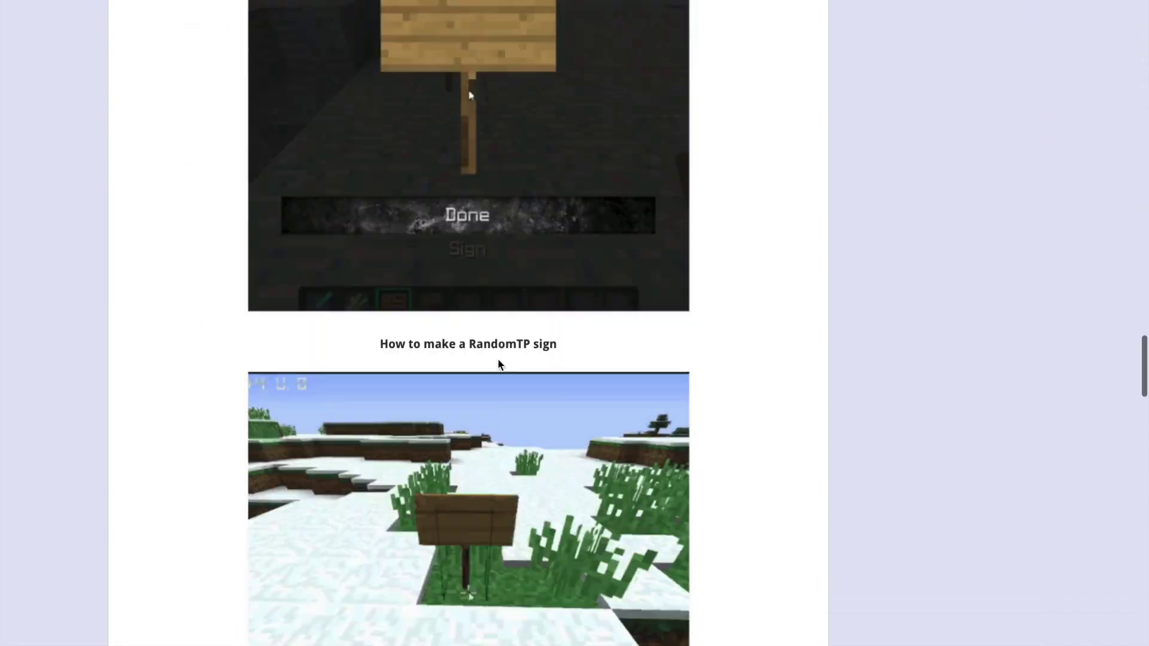
scroll(498, 360, down, 10)
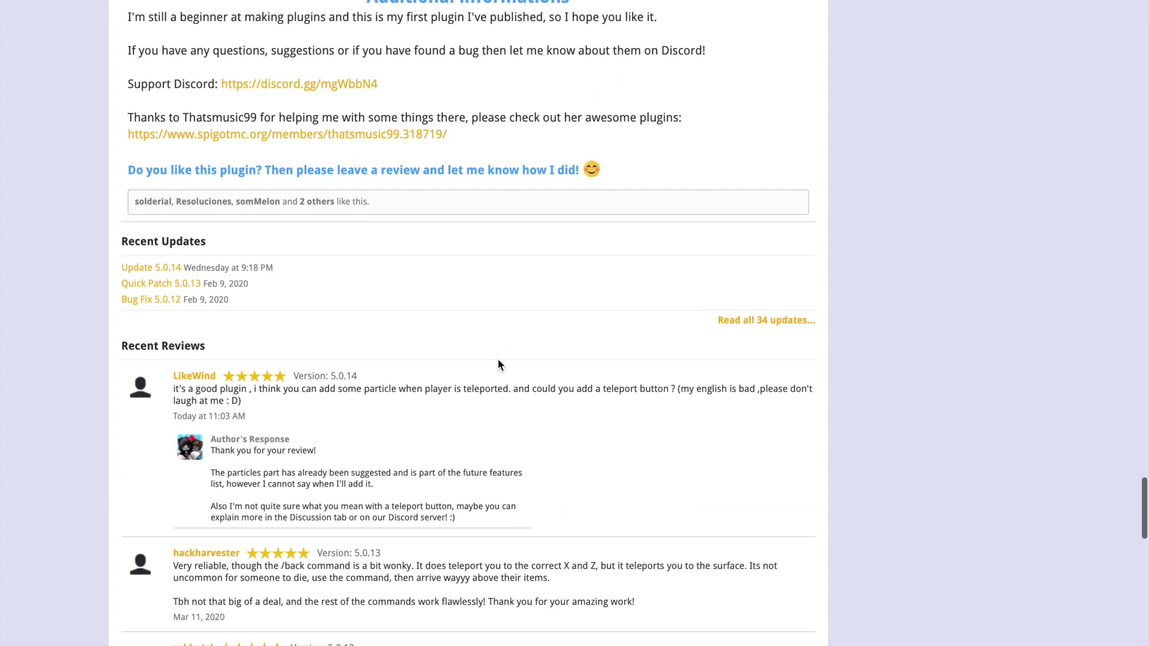
scroll(497, 358, up, 20)
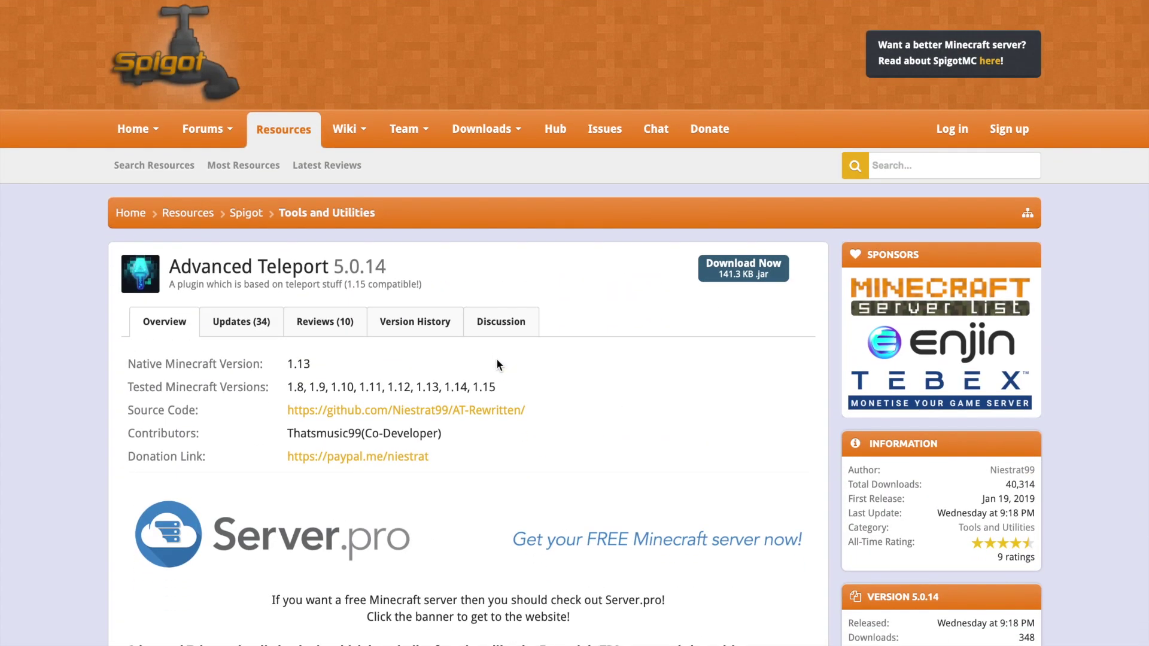